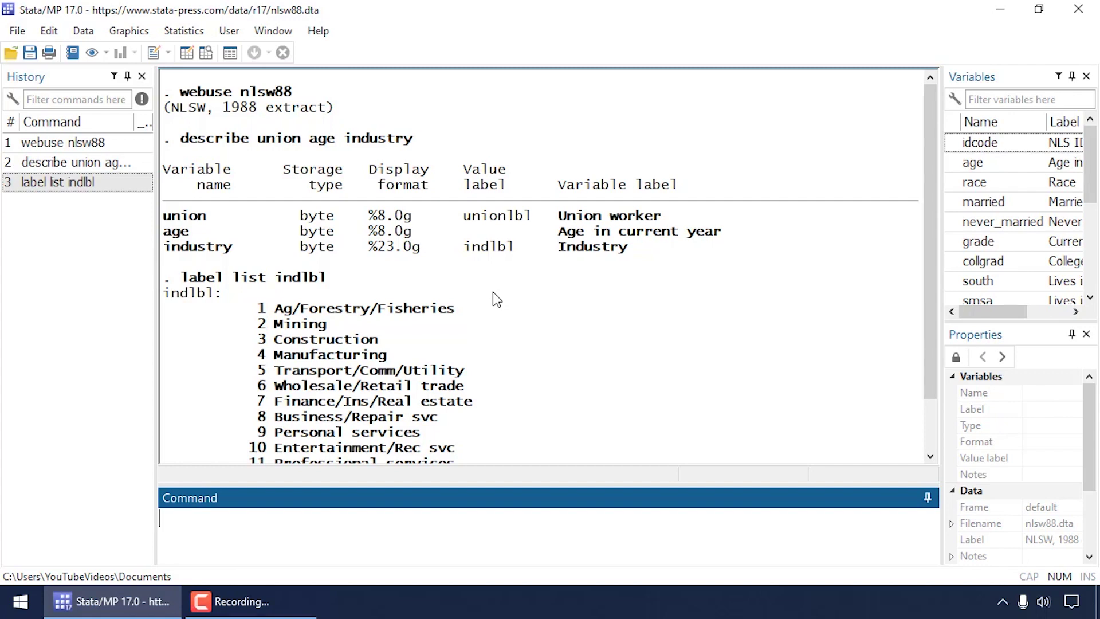
Review the dataset loading command, the variables union, age and industry, and the industry categories listed under indlbl
{"action": "left_click_drag", "start_coordinate": [240, 94], "coordinate": [292, 101]}
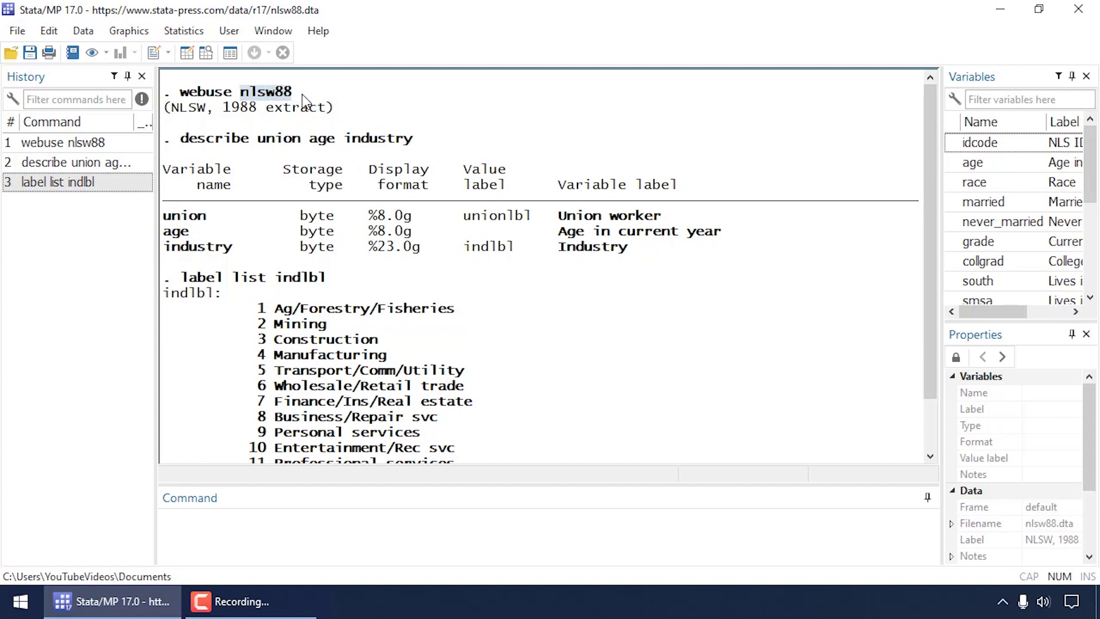
{"action": "left_click_drag", "start_coordinate": [181, 94], "coordinate": [297, 98]}
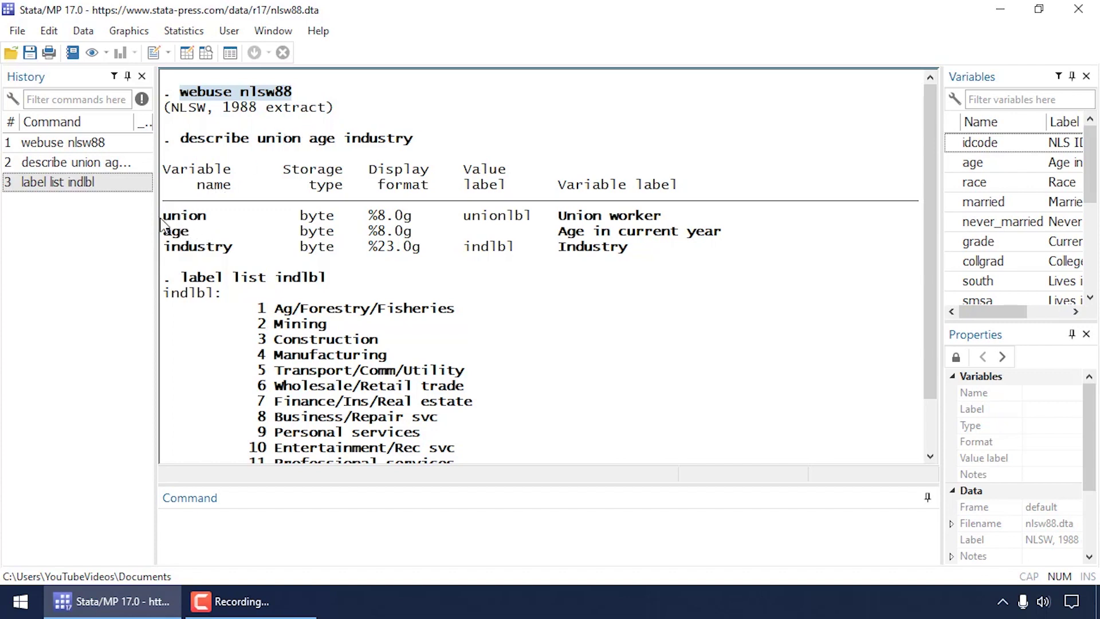
{"action": "left_click_drag", "start_coordinate": [162, 215], "coordinate": [169, 217]}
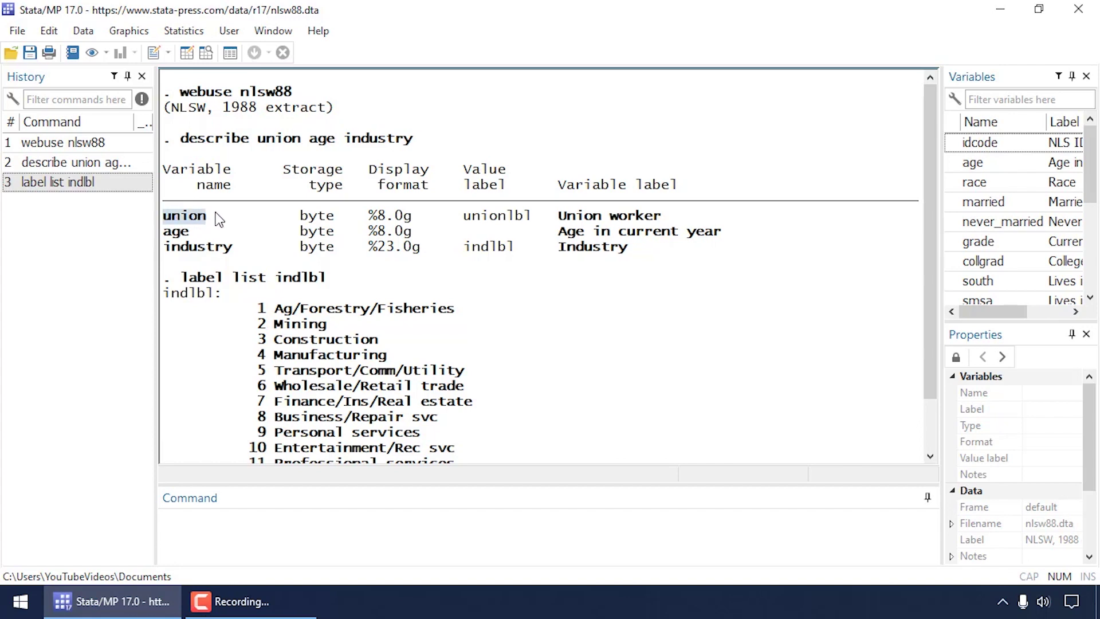
{"action": "double_click", "coordinate": [183, 233]}
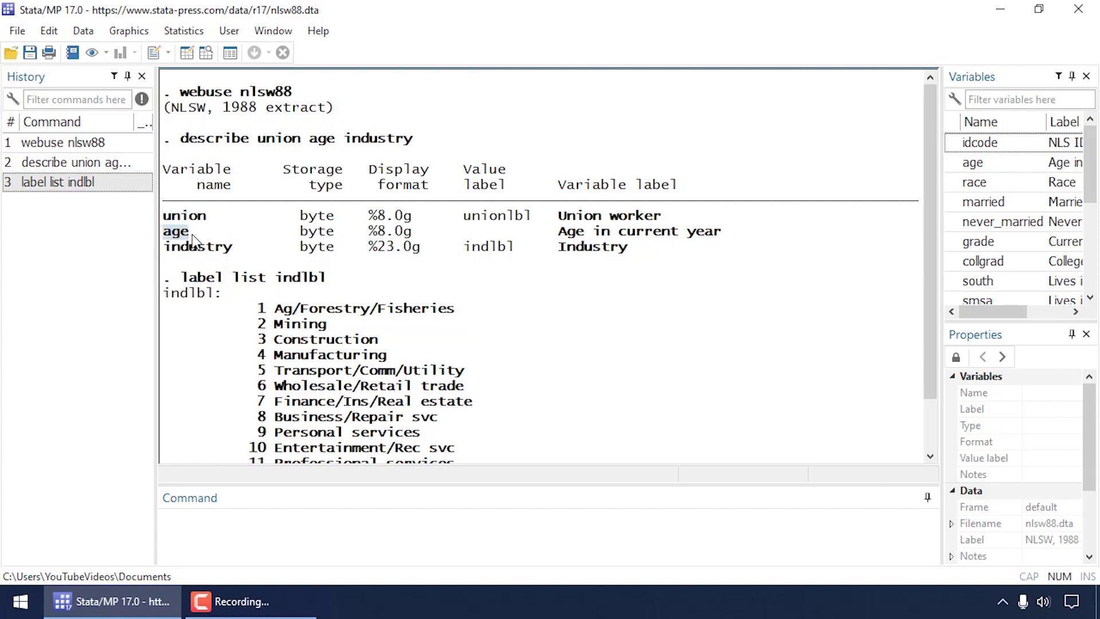
{"action": "left_click_drag", "start_coordinate": [164, 251], "coordinate": [217, 247]}
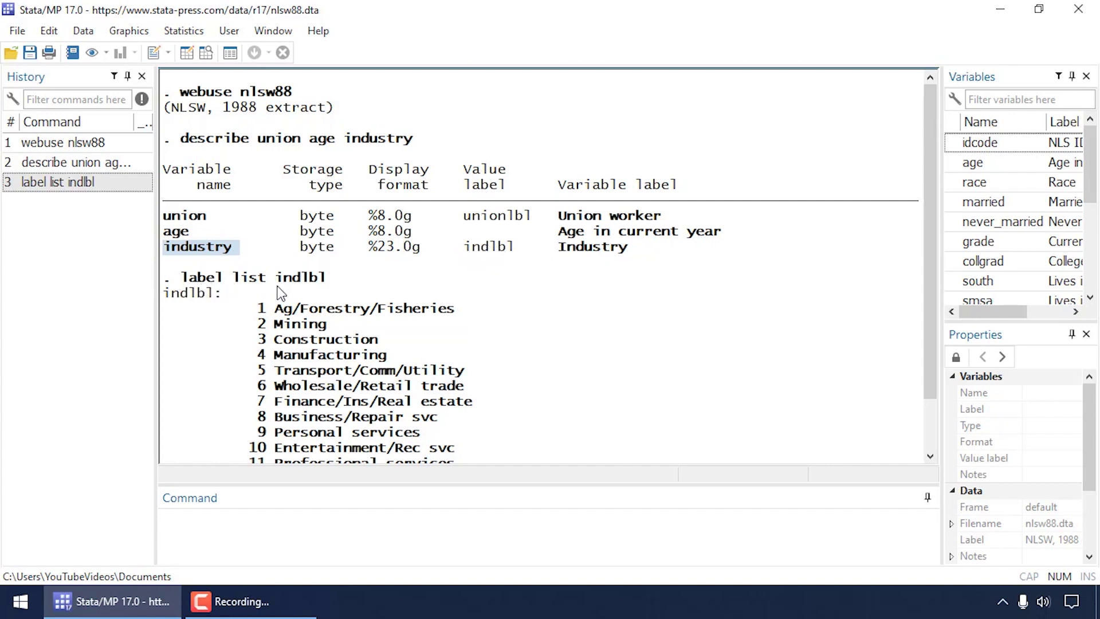
{"action": "scroll", "coordinate": [398, 278], "scroll_direction": "down", "scroll_amount": 2}
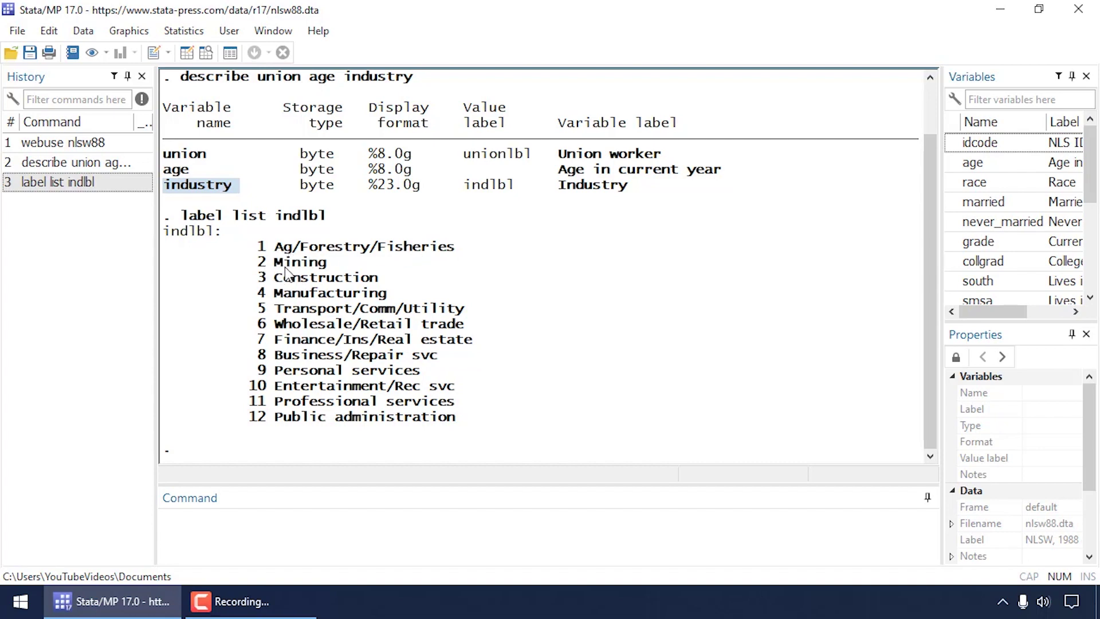
{"action": "left_click", "coordinate": [340, 307]}
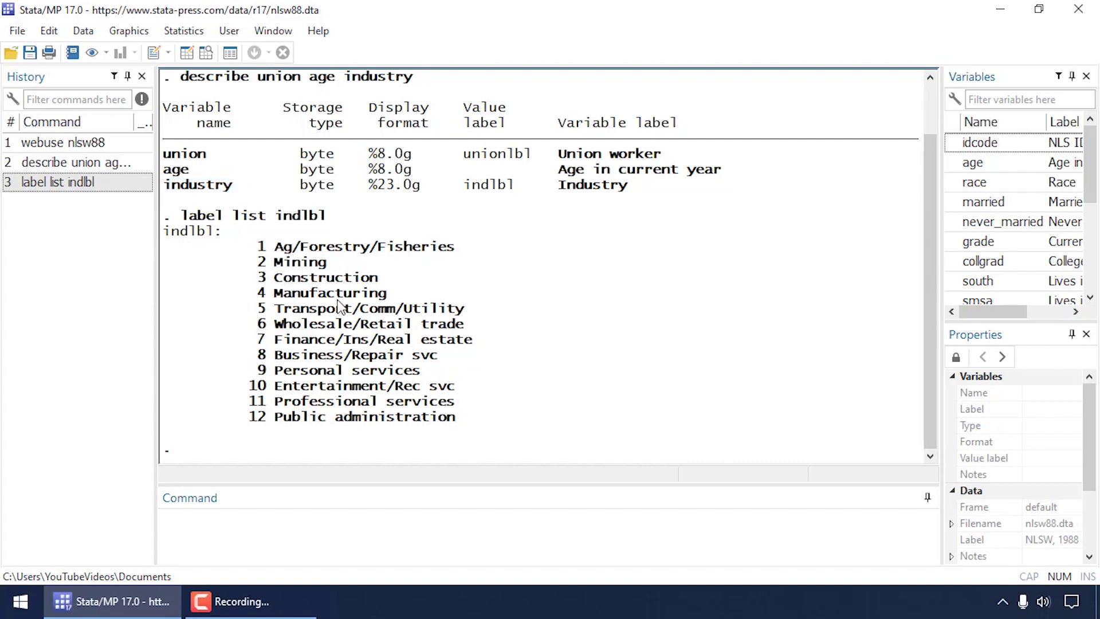
Start a probit regression for binary outcomes with union as the dependent variable
{"action": "left_click", "coordinate": [166, 32]}
{"action": "mouse_move", "coordinate": [175, 95]}
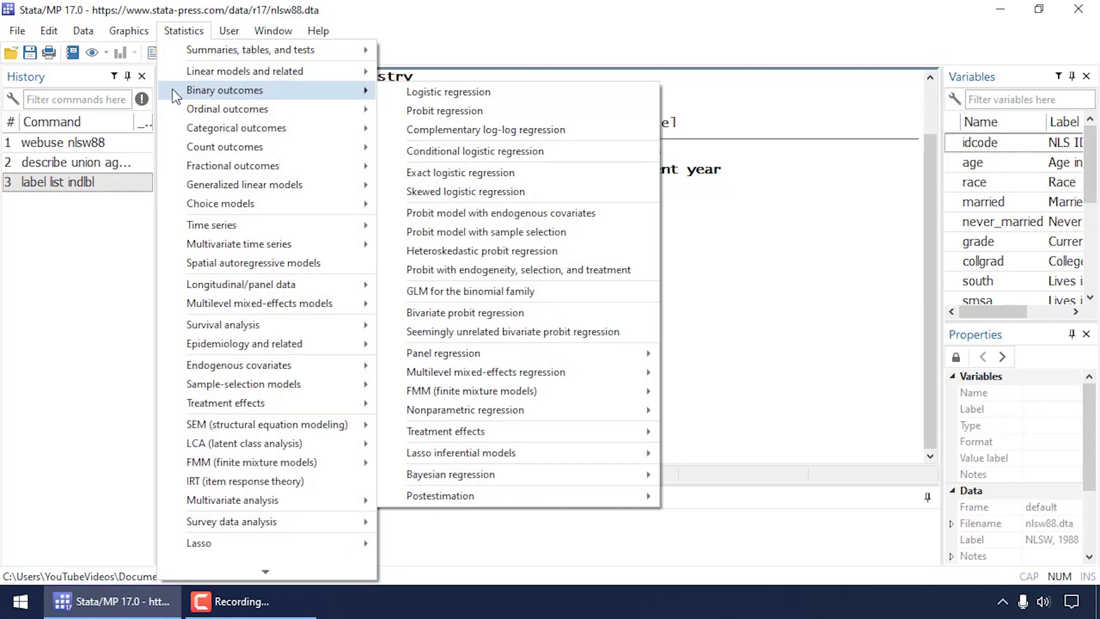
{"action": "left_click", "coordinate": [393, 112]}
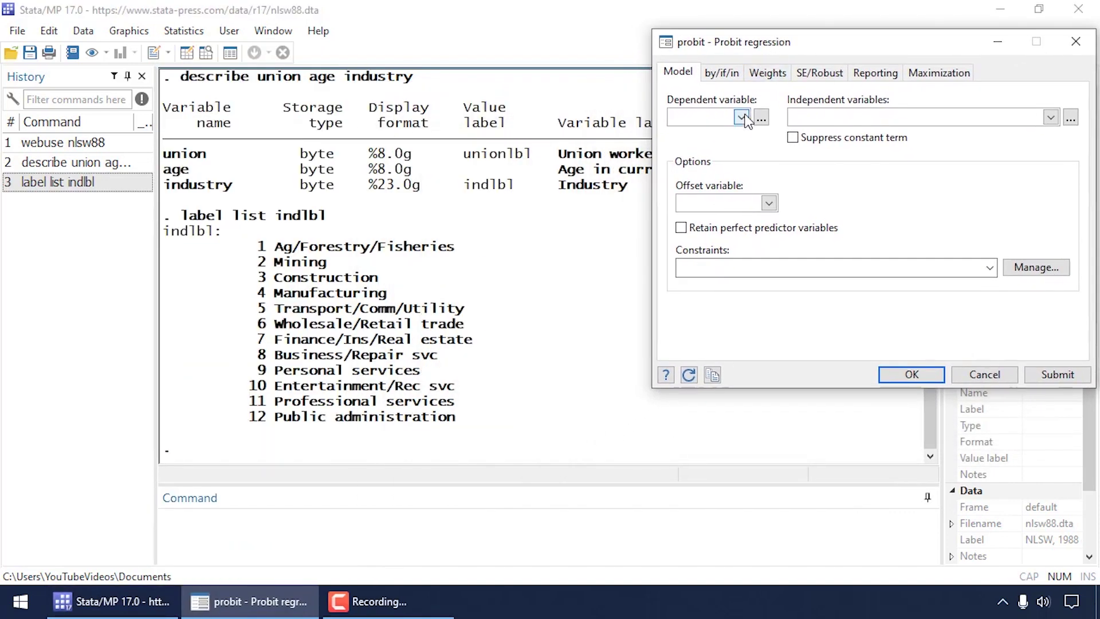
{"action": "left_click", "coordinate": [742, 117]}
{"action": "left_click_drag", "start_coordinate": [744, 153], "coordinate": [744, 181]}
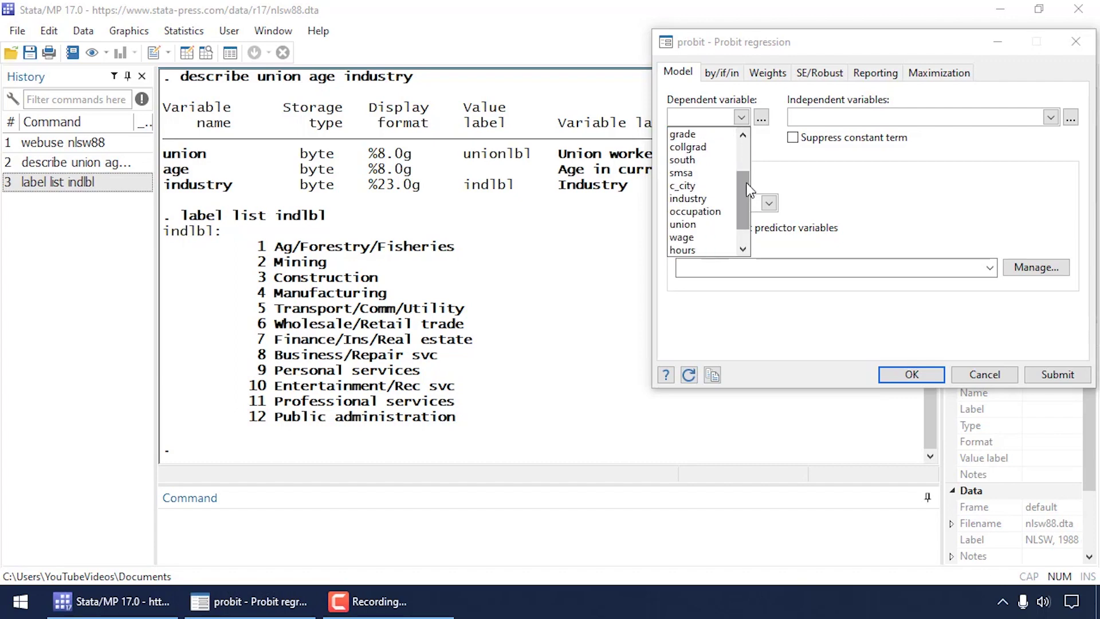
{"action": "left_click", "coordinate": [717, 224]}
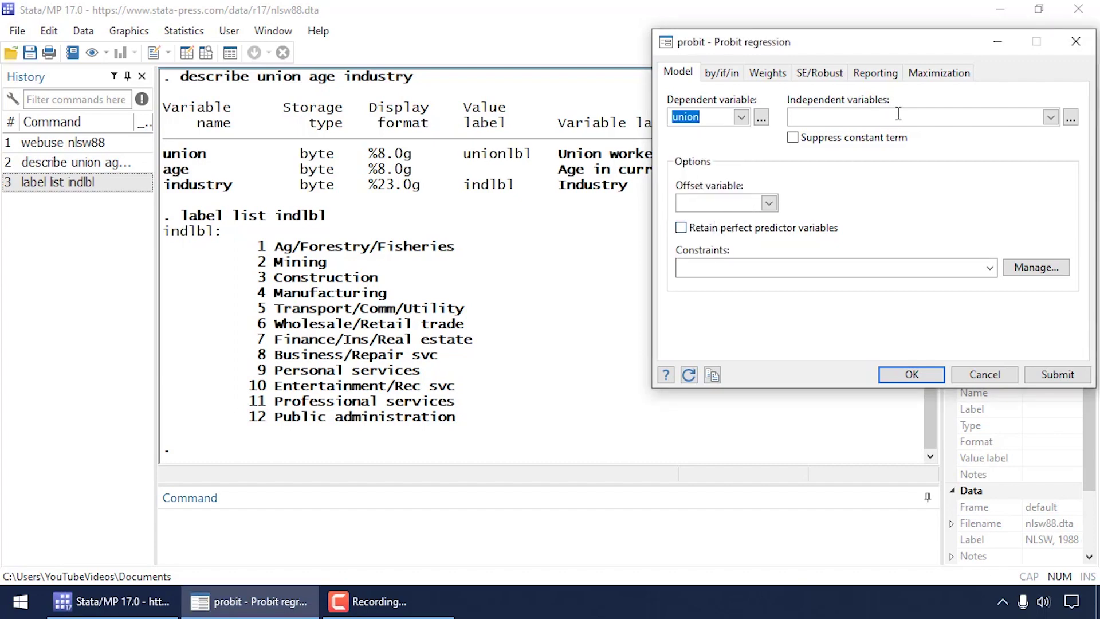
Add age as a continuous main effect to the independent variables and fit the probit model without closing its dialog
{"action": "left_click", "coordinate": [1071, 118]}
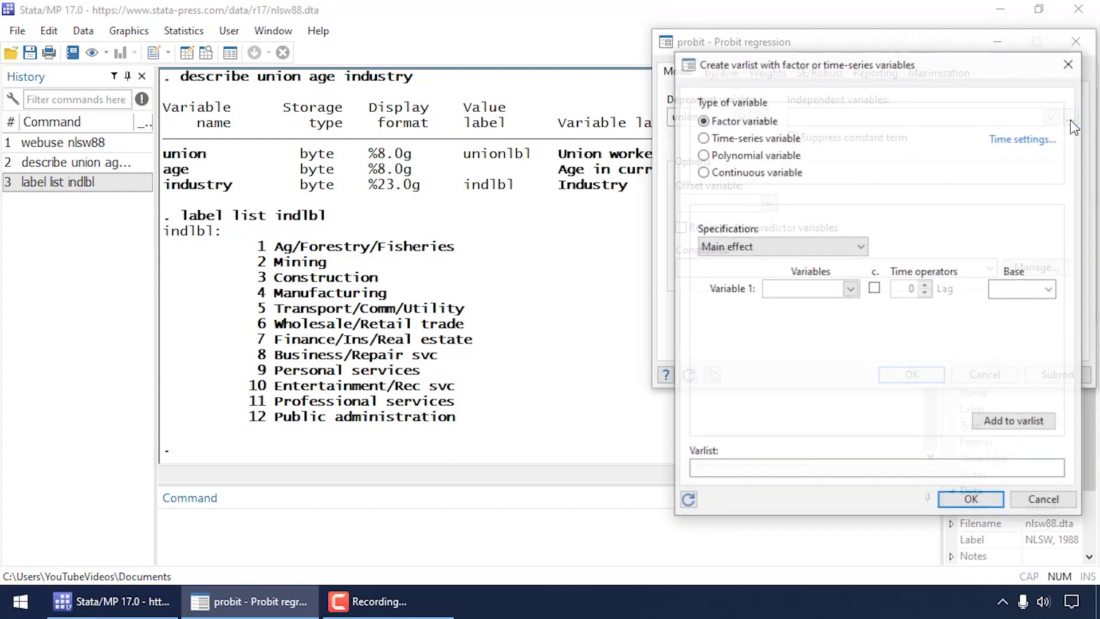
{"action": "left_click_drag", "start_coordinate": [978, 64], "coordinate": [984, 41]}
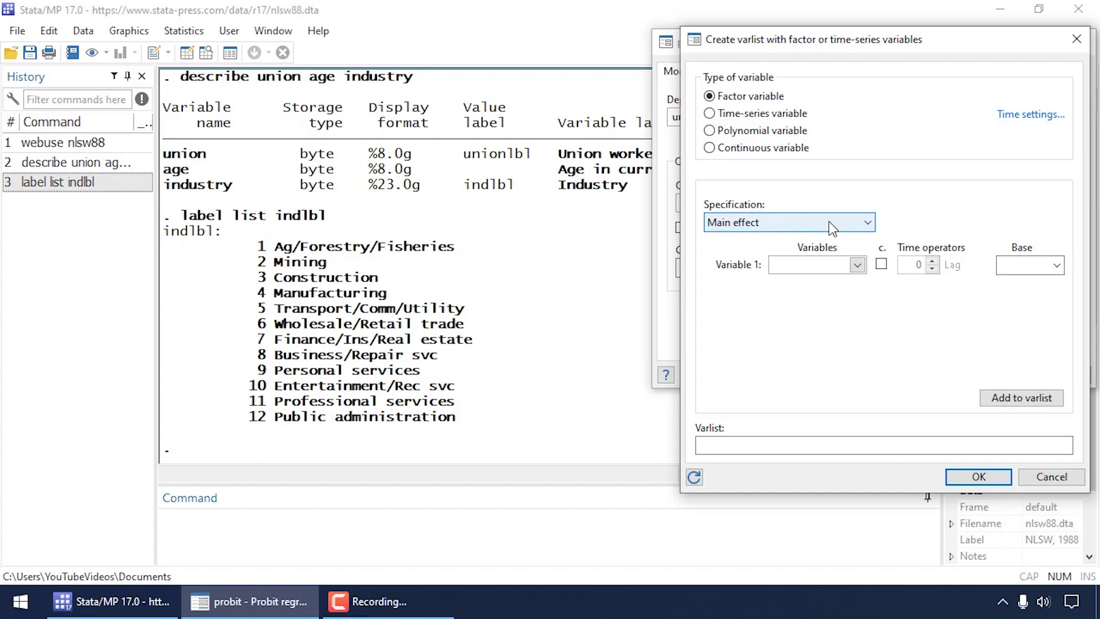
{"action": "left_click", "coordinate": [858, 264]}
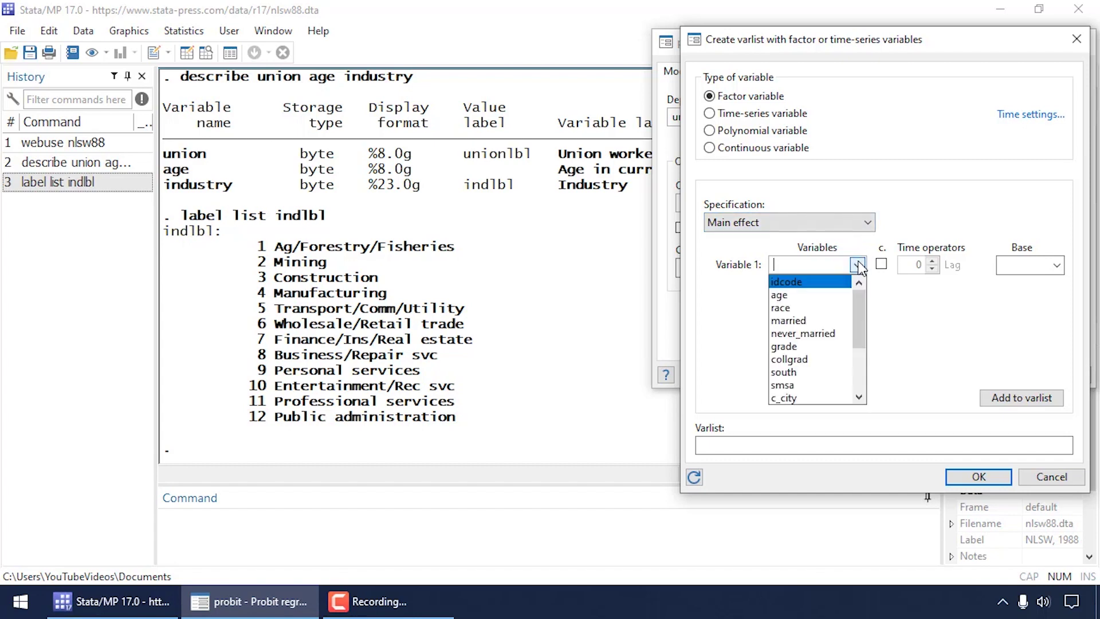
{"action": "left_click", "coordinate": [819, 295]}
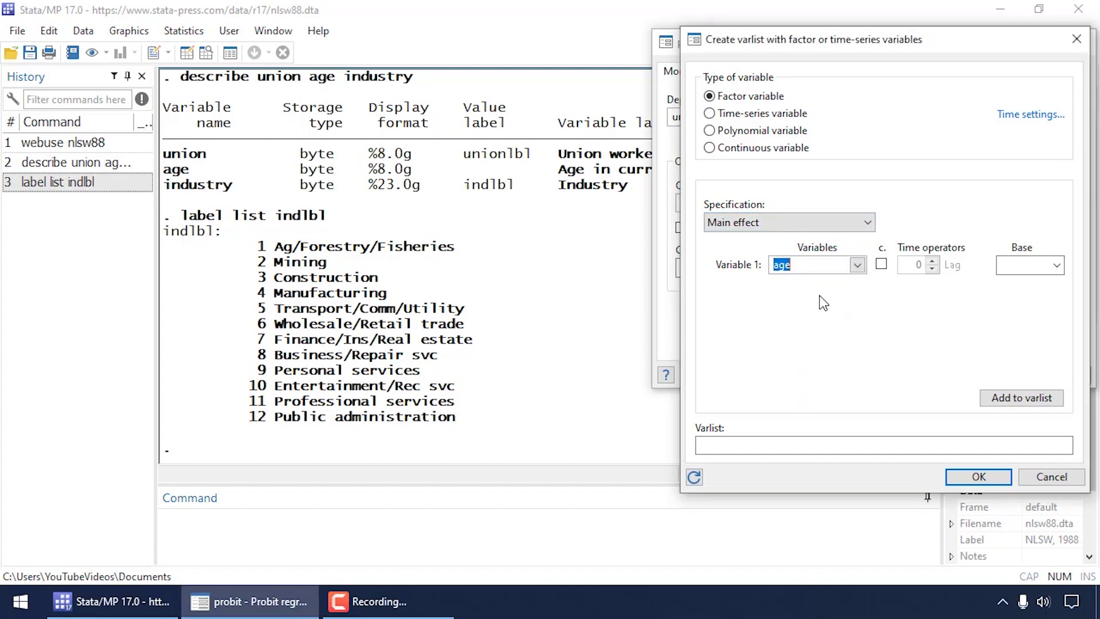
{"action": "left_click", "coordinate": [882, 265]}
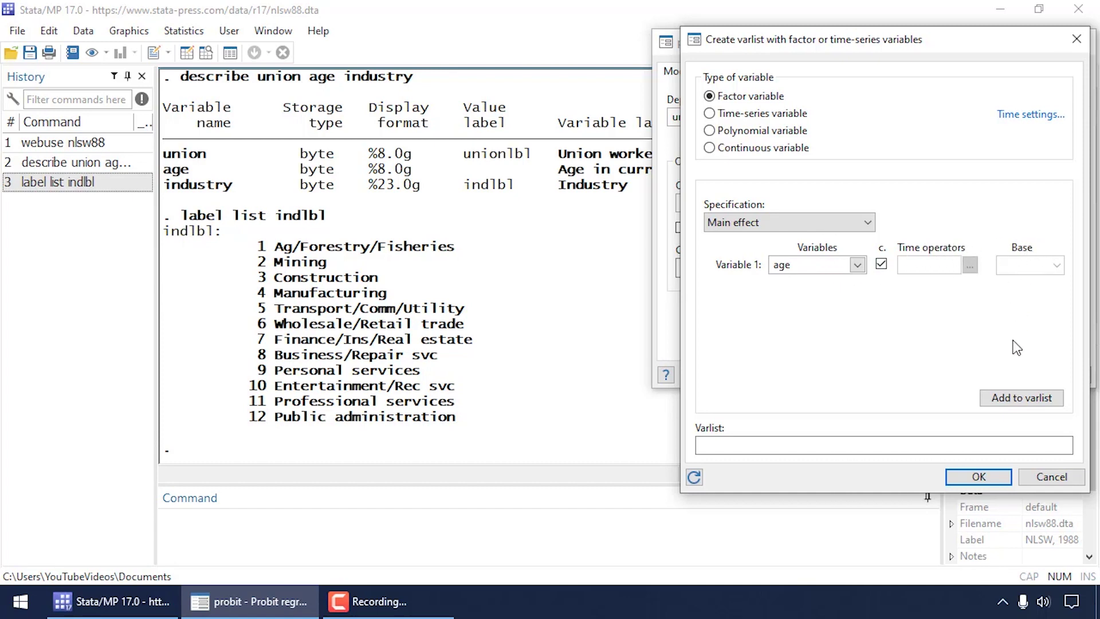
{"action": "left_click", "coordinate": [1033, 406]}
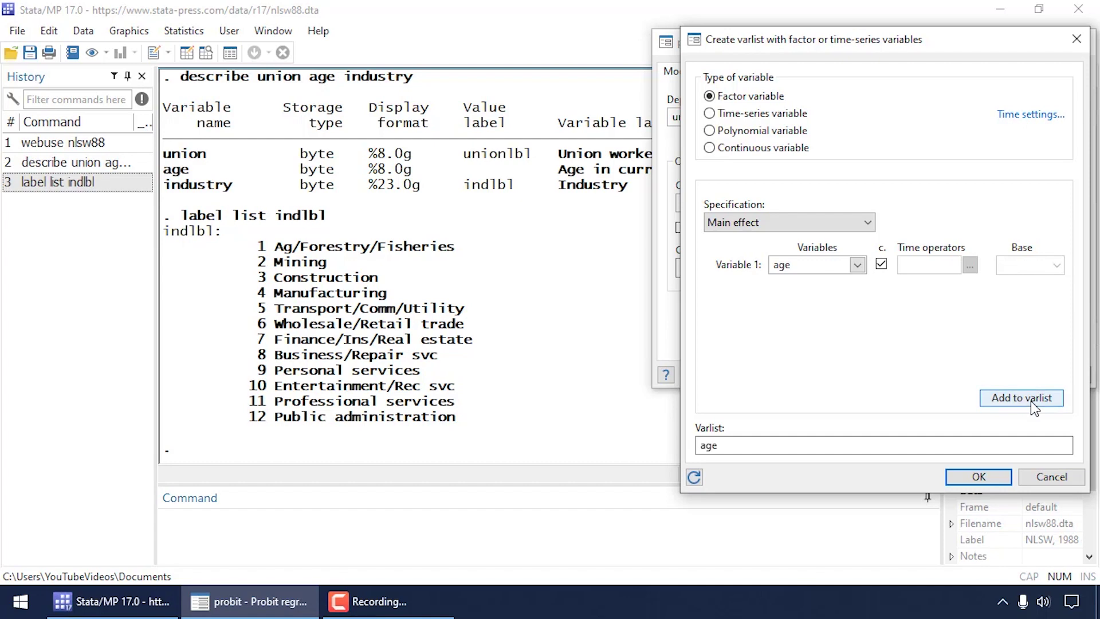
{"action": "left_click", "coordinate": [990, 479]}
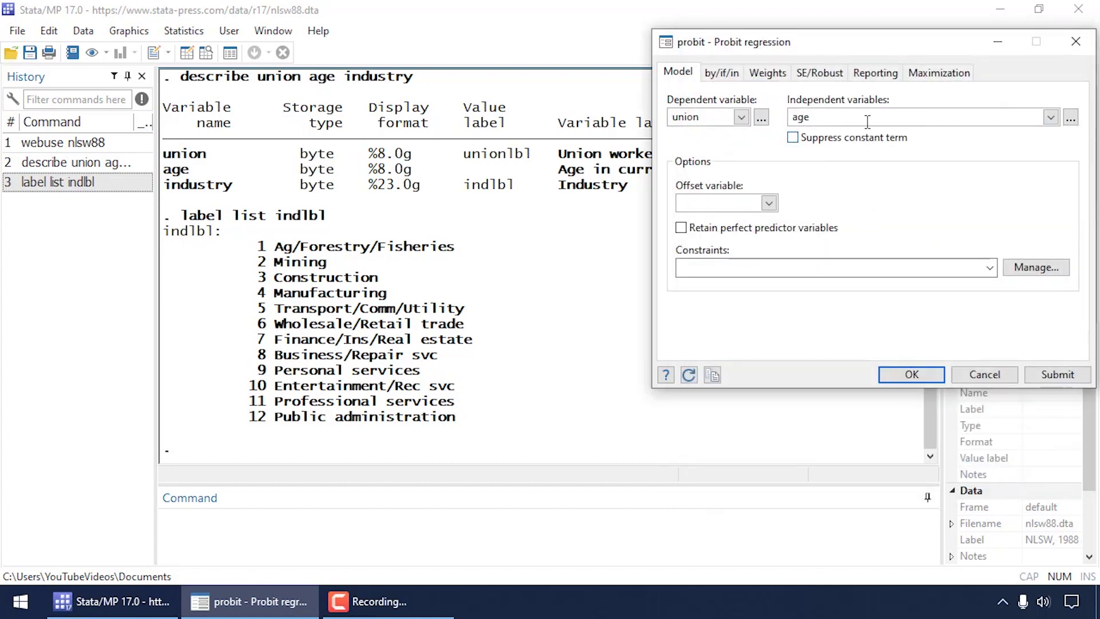
{"action": "left_click", "coordinate": [1069, 376]}
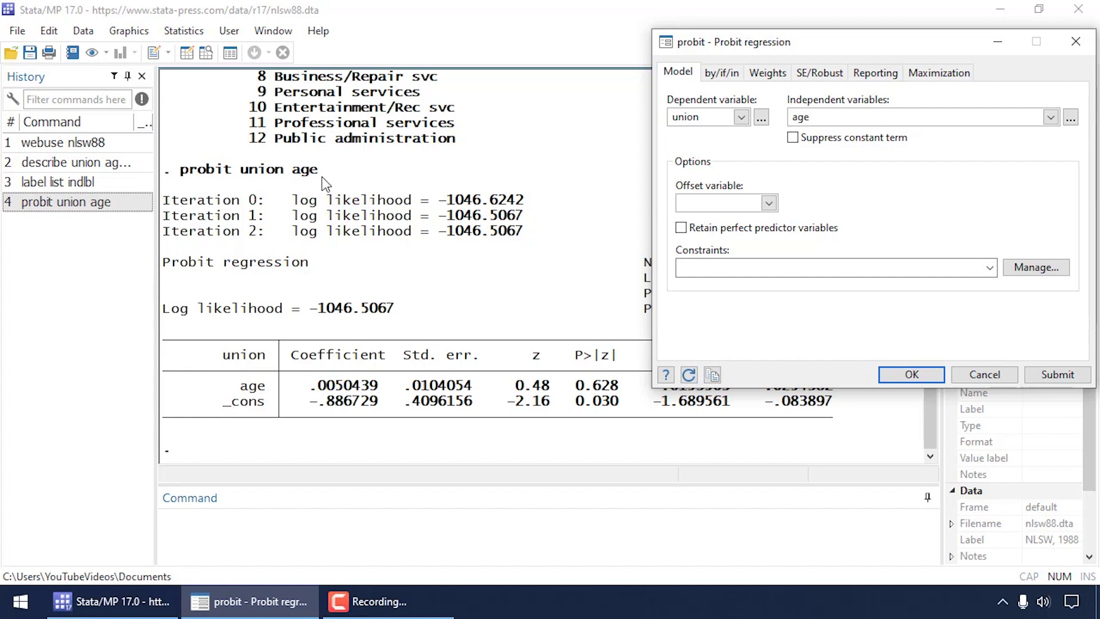
Add industry as a factor-variable main effect to the independent variables, giving the varlist age i.industry
{"action": "left_click", "coordinate": [1071, 117]}
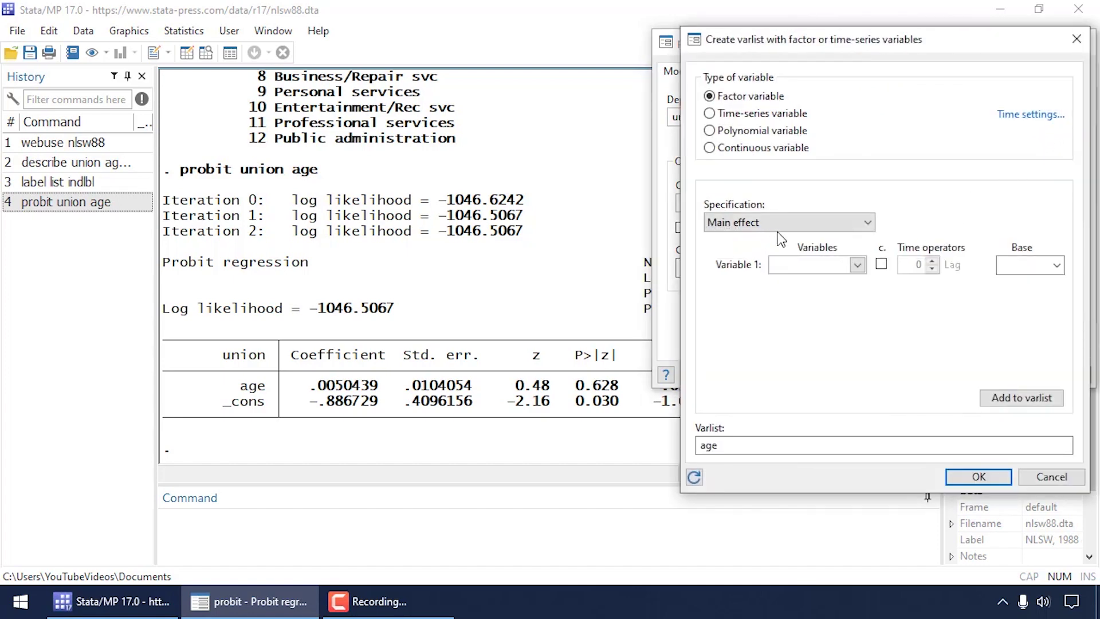
{"action": "left_click", "coordinate": [857, 265]}
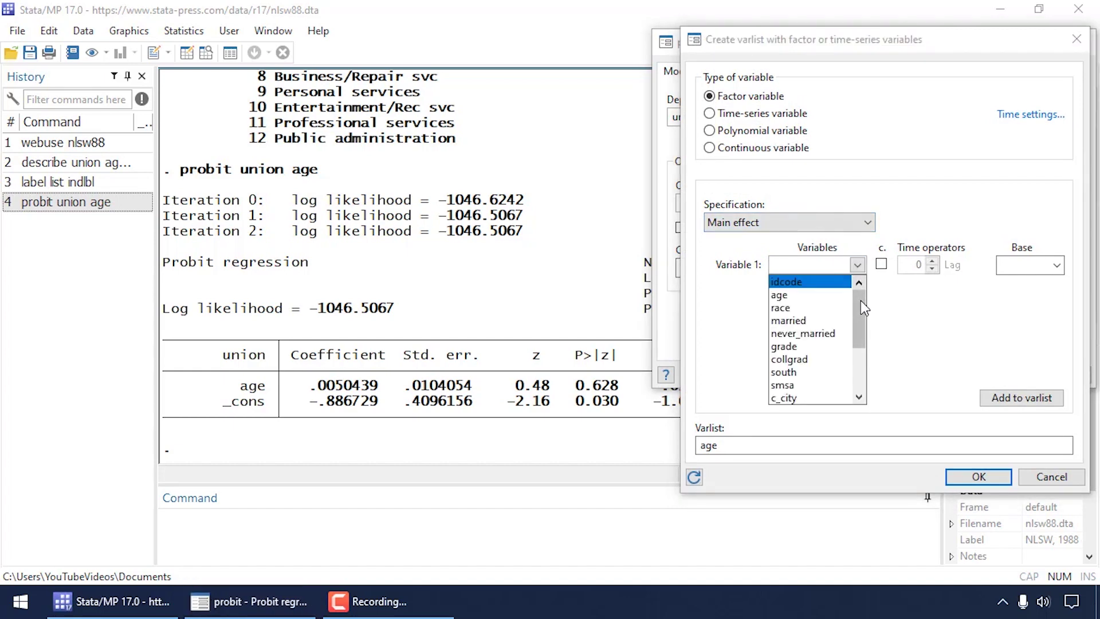
{"action": "scroll", "coordinate": [831, 341], "scroll_direction": "down", "scroll_amount": 2}
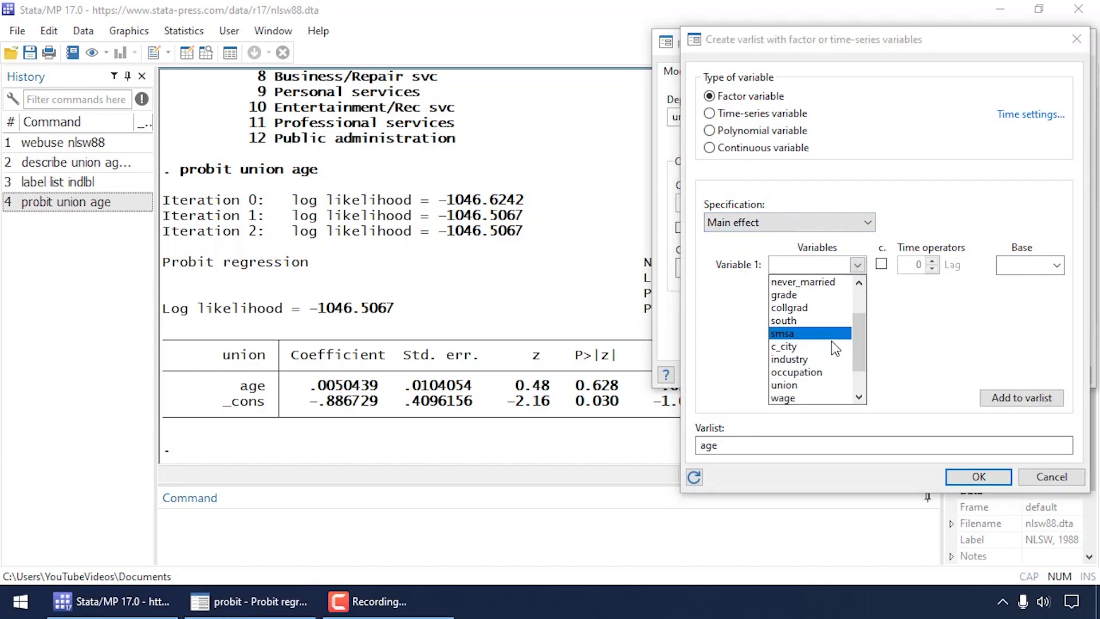
{"action": "left_click", "coordinate": [828, 357]}
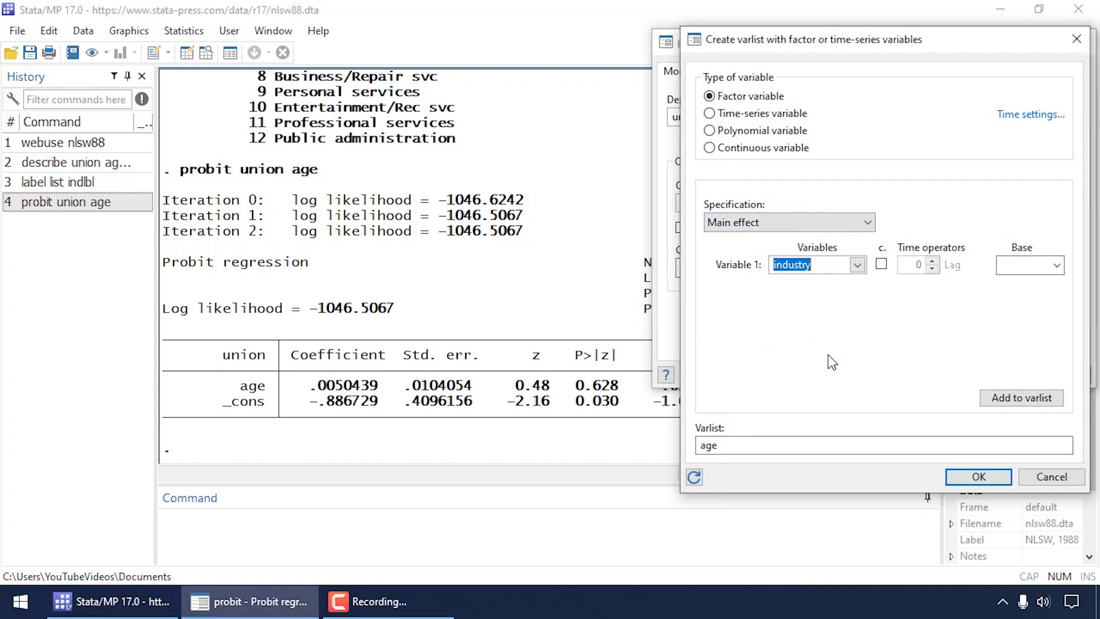
{"action": "left_click", "coordinate": [827, 265]}
{"action": "left_click", "coordinate": [999, 396]}
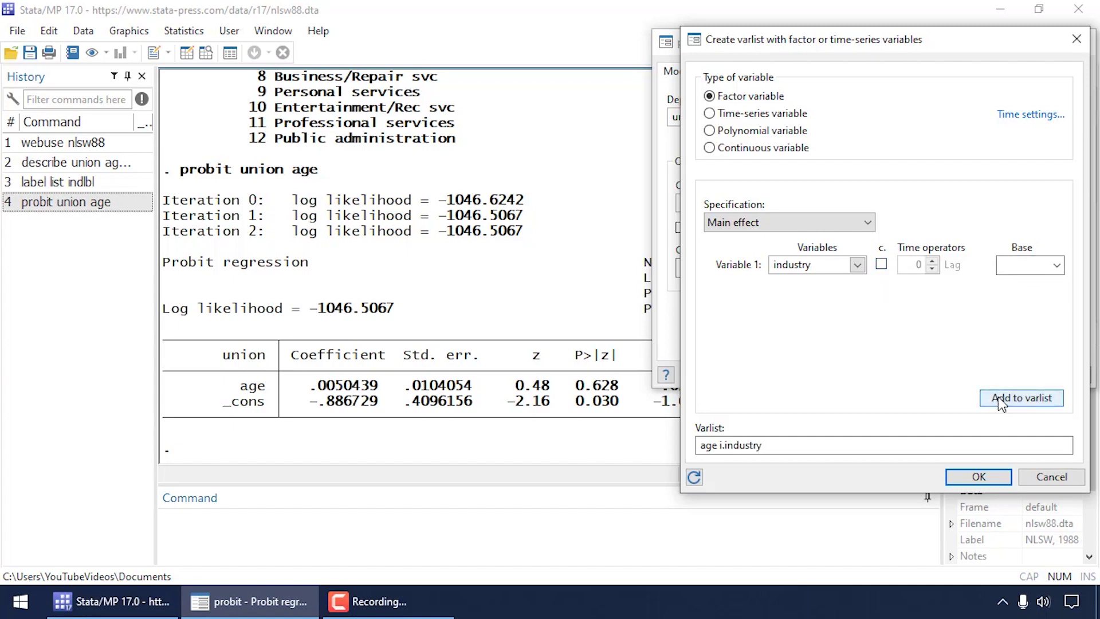
{"action": "left_click", "coordinate": [979, 477]}
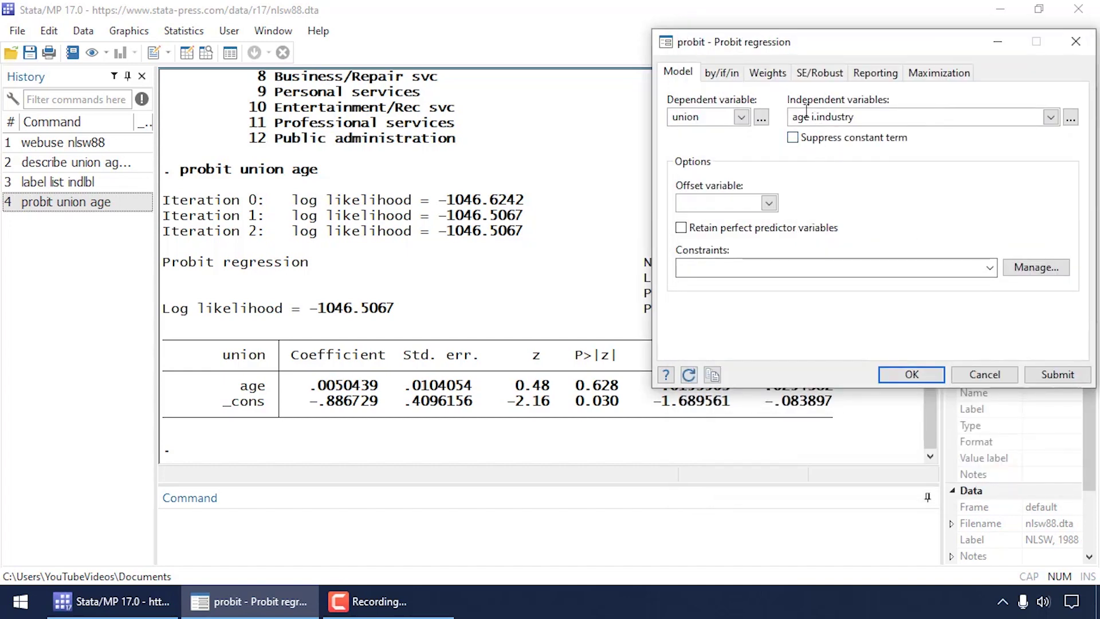
Fit the probit model of union on age and i.industry, and examine its notes and coefficient table
{"action": "left_click", "coordinate": [1058, 374]}
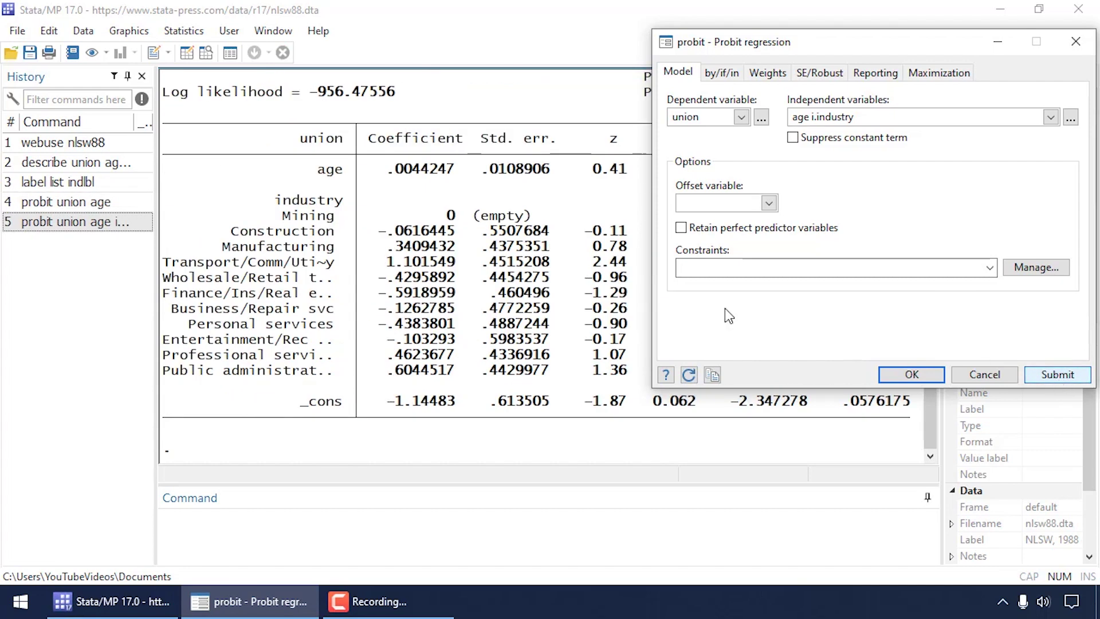
{"action": "scroll", "coordinate": [424, 226], "scroll_direction": "up", "scroll_amount": 3}
{"action": "scroll", "coordinate": [424, 226], "scroll_direction": "up", "scroll_amount": 4}
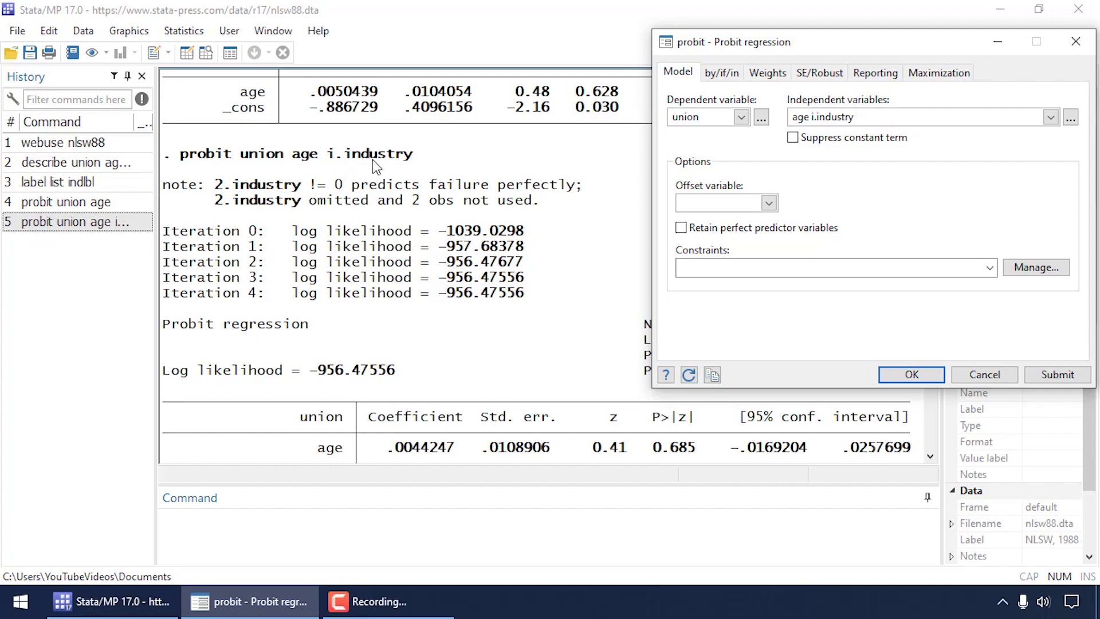
{"action": "scroll", "coordinate": [378, 164], "scroll_direction": "down", "scroll_amount": 5}
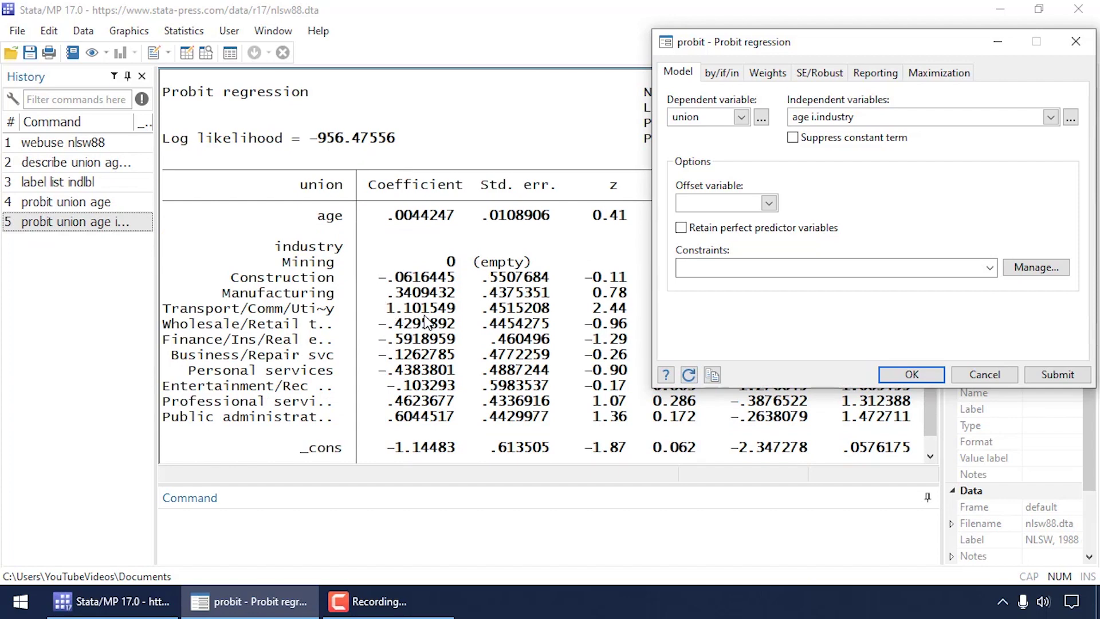
{"action": "scroll", "coordinate": [425, 321], "scroll_direction": "down", "scroll_amount": 1}
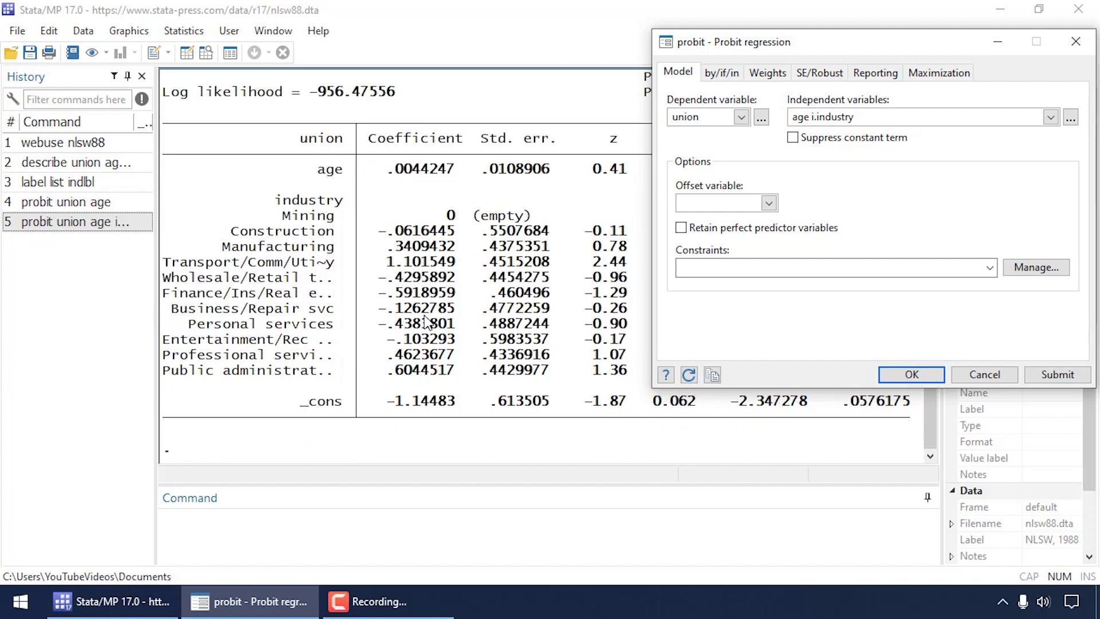
Add a two-way interaction between continuous age and industry to the independent variables, giving the varlist age i.industry c.age#industry
{"action": "left_click", "coordinate": [1074, 120]}
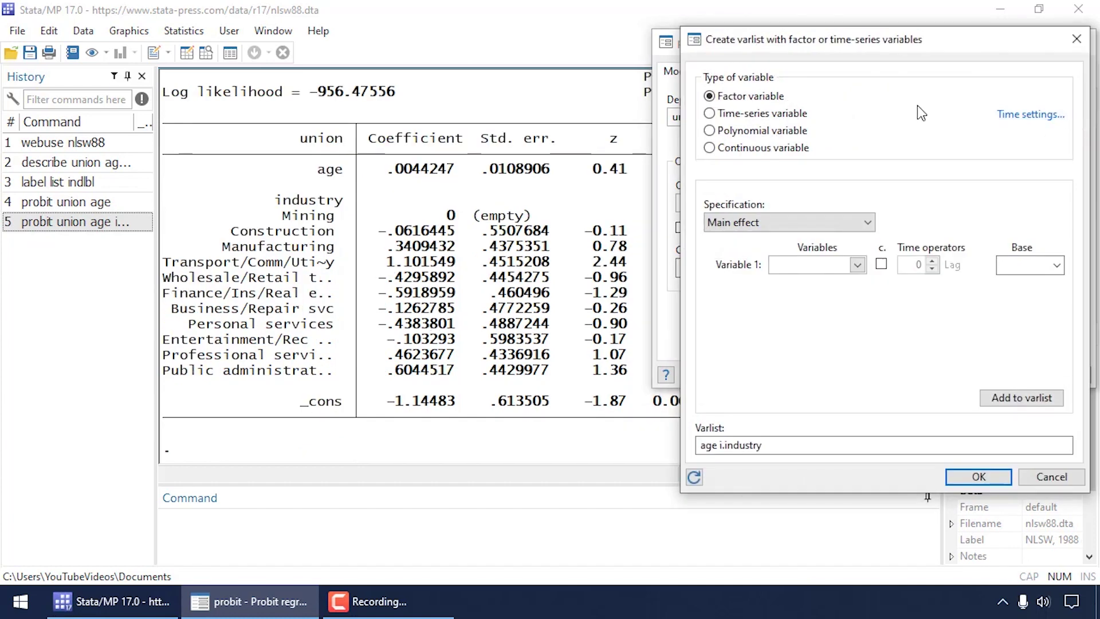
{"action": "left_click", "coordinate": [869, 223]}
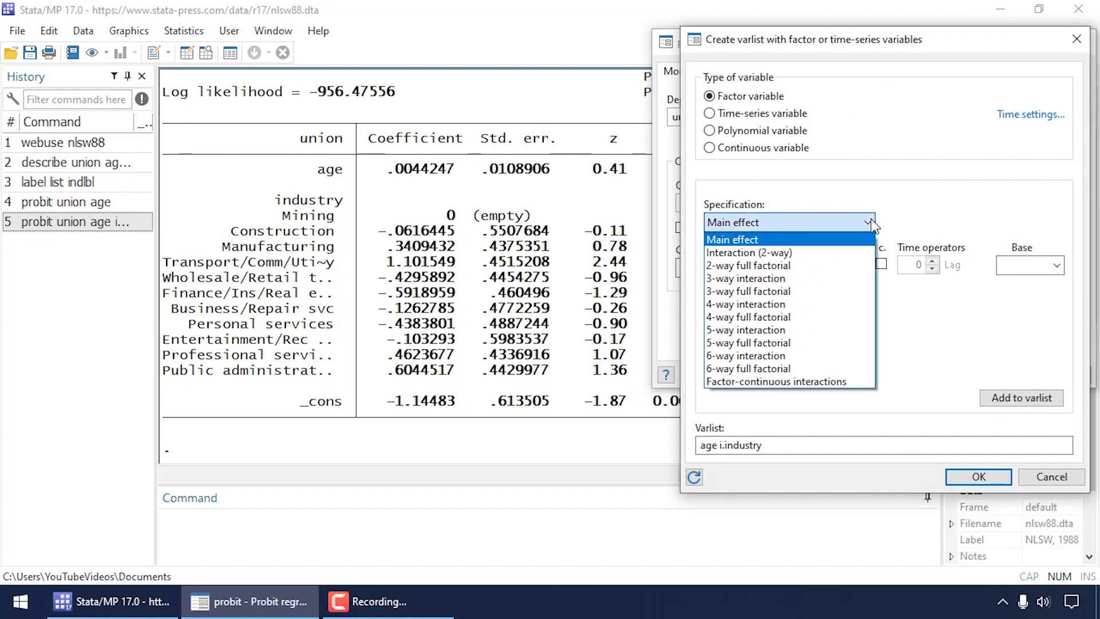
{"action": "left_click", "coordinate": [808, 254]}
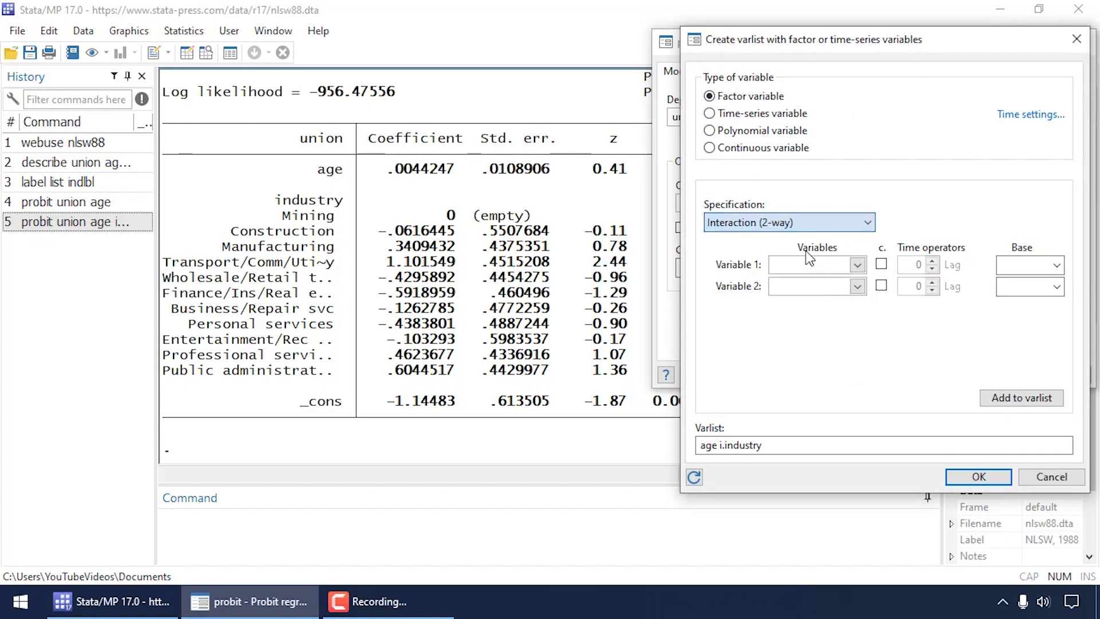
{"action": "left_click", "coordinate": [858, 264]}
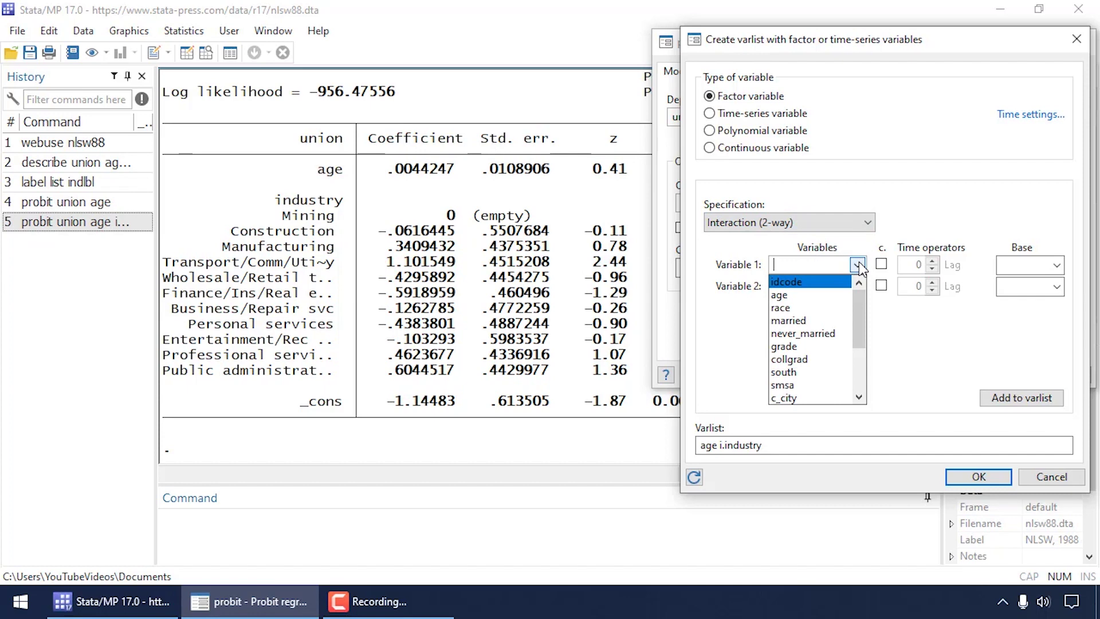
{"action": "left_click", "coordinate": [826, 295]}
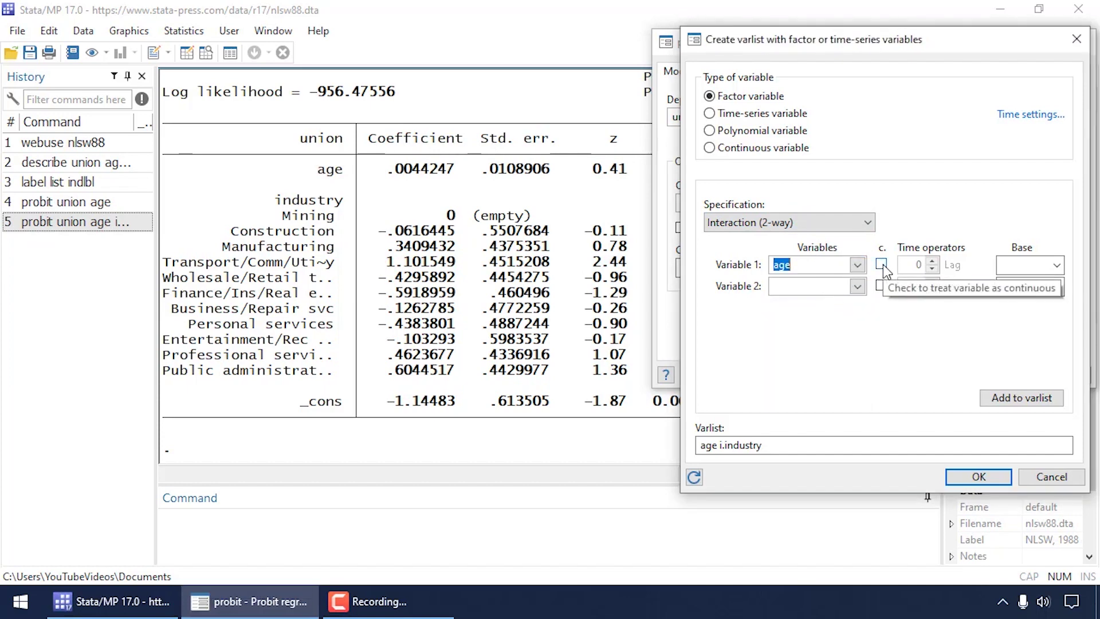
{"action": "left_click", "coordinate": [882, 265]}
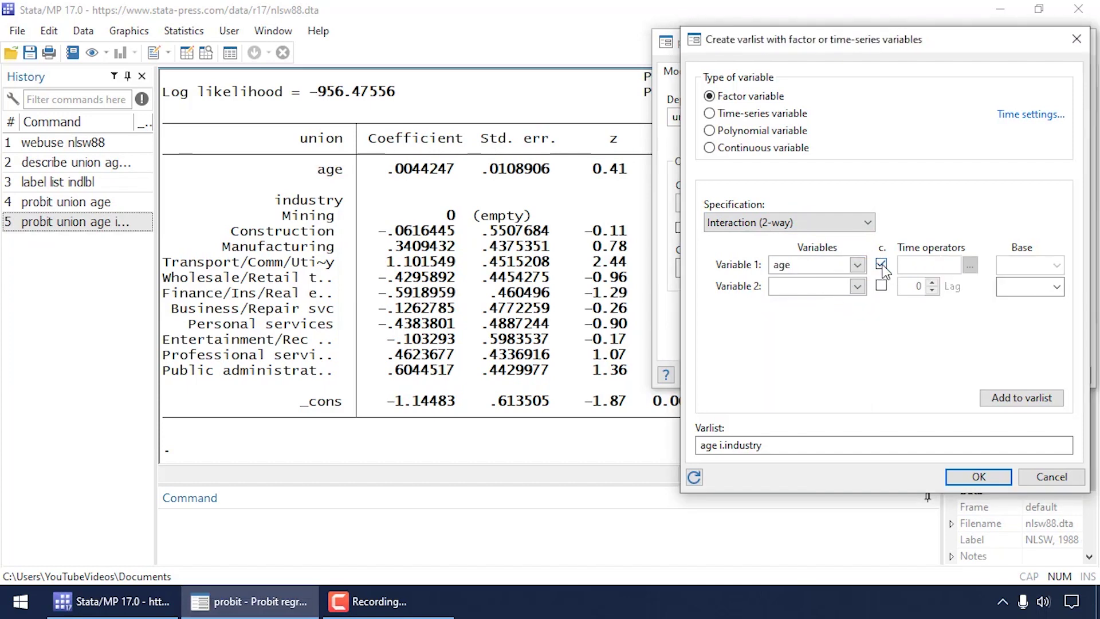
{"action": "left_click", "coordinate": [858, 286]}
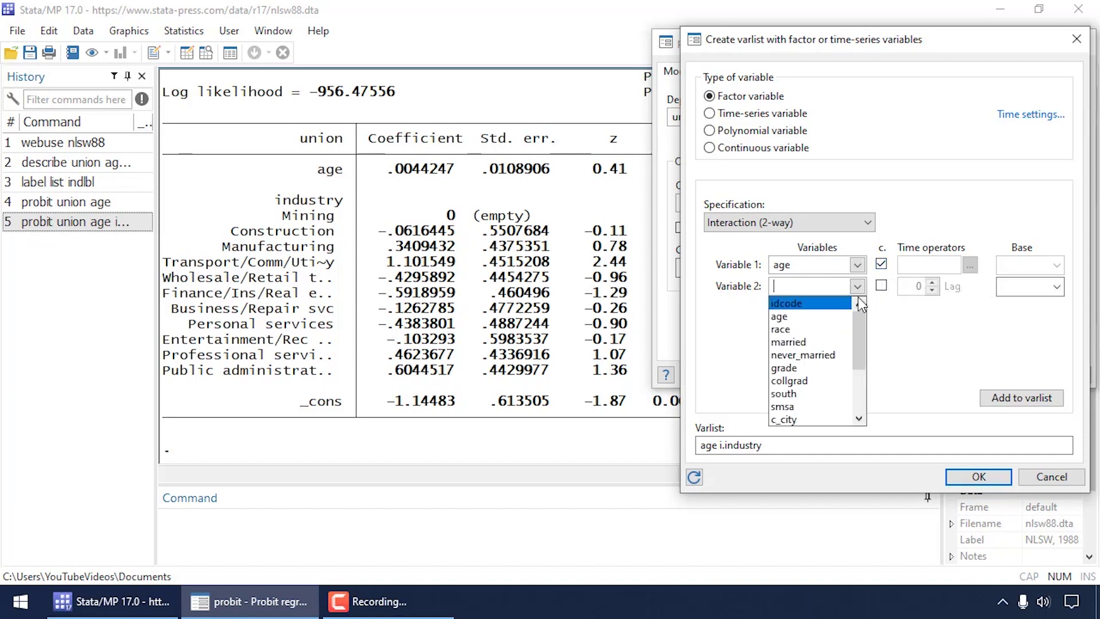
{"action": "left_click_drag", "start_coordinate": [857, 321], "coordinate": [858, 325]}
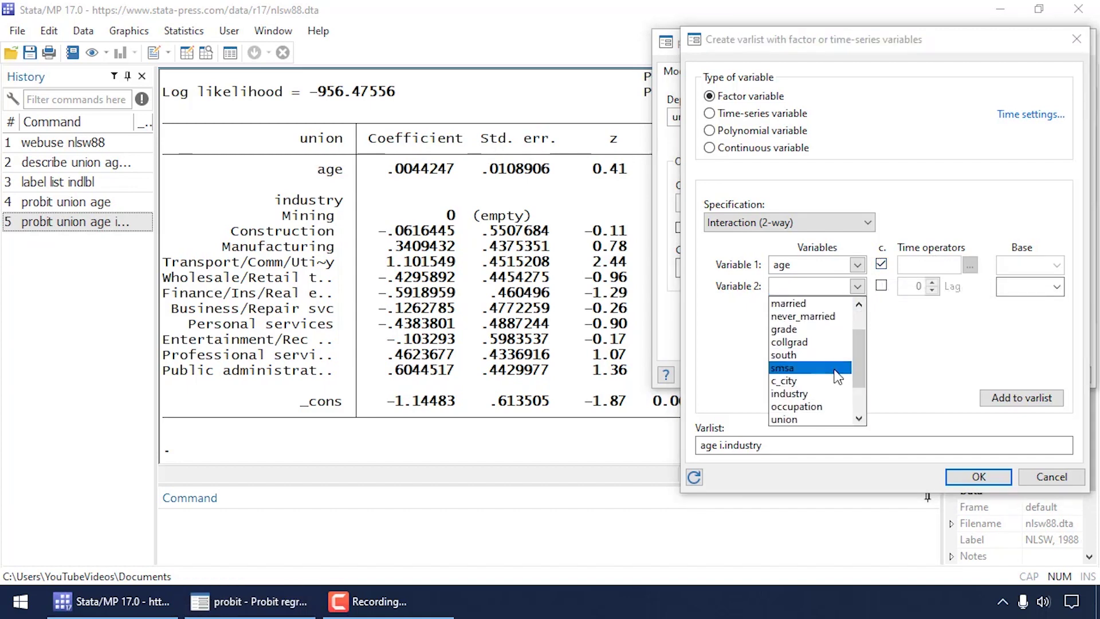
{"action": "left_click", "coordinate": [836, 395]}
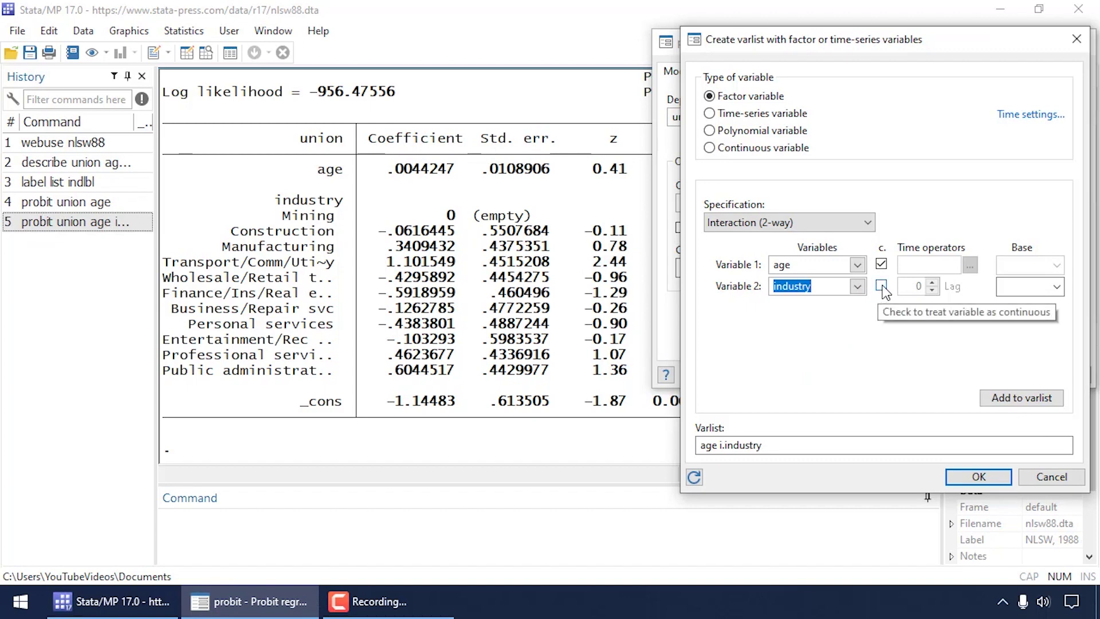
{"action": "left_click", "coordinate": [1004, 401]}
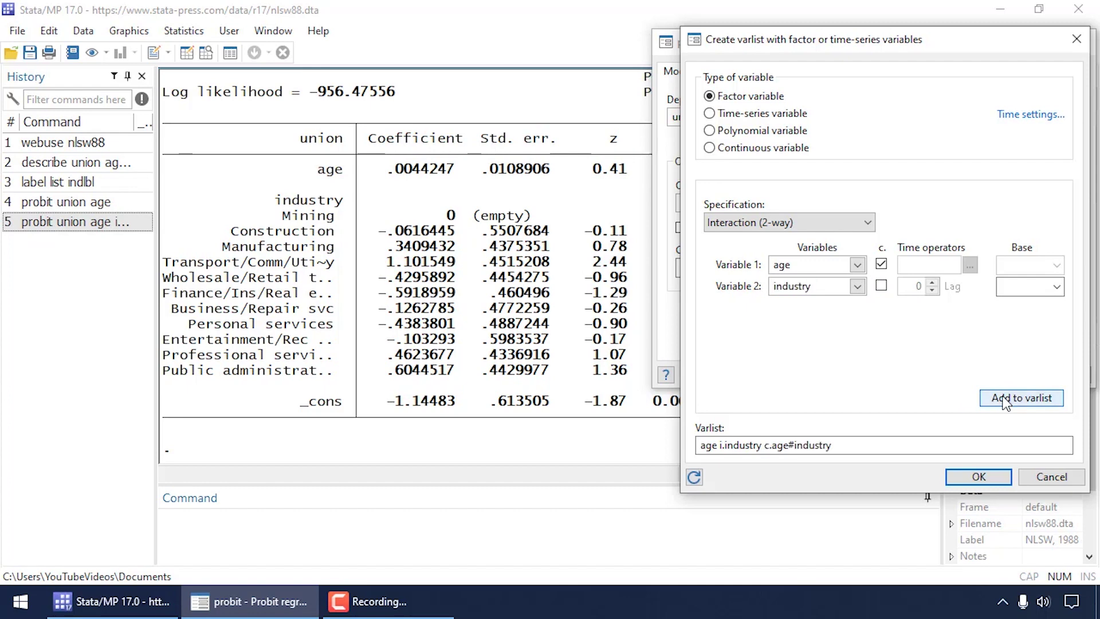
{"action": "left_click", "coordinate": [1000, 480]}
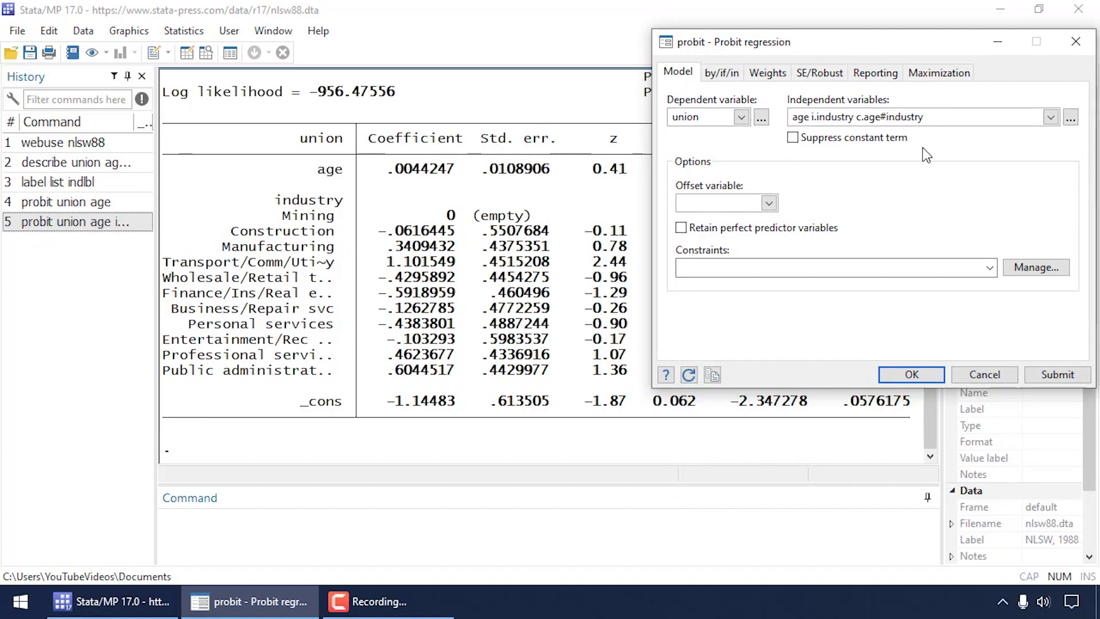
Fit the probit model of union on age i.industry c.age#industry with its dialog kept open, and examine its notes and coefficient table
{"action": "left_click", "coordinate": [1067, 376]}
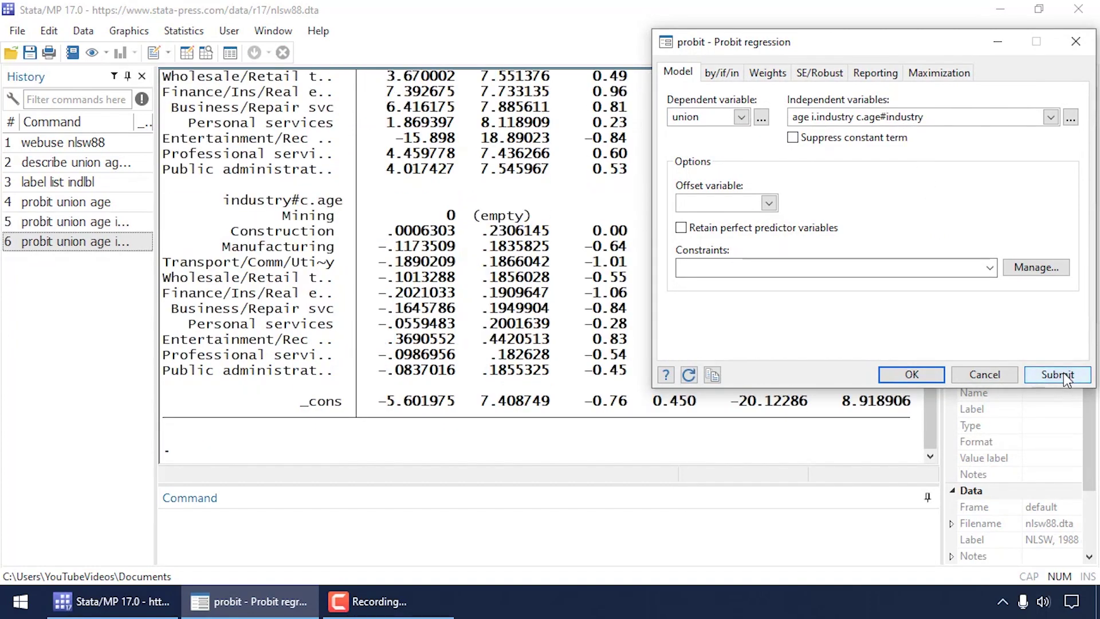
{"action": "scroll", "coordinate": [437, 266], "scroll_direction": "up", "scroll_amount": 13}
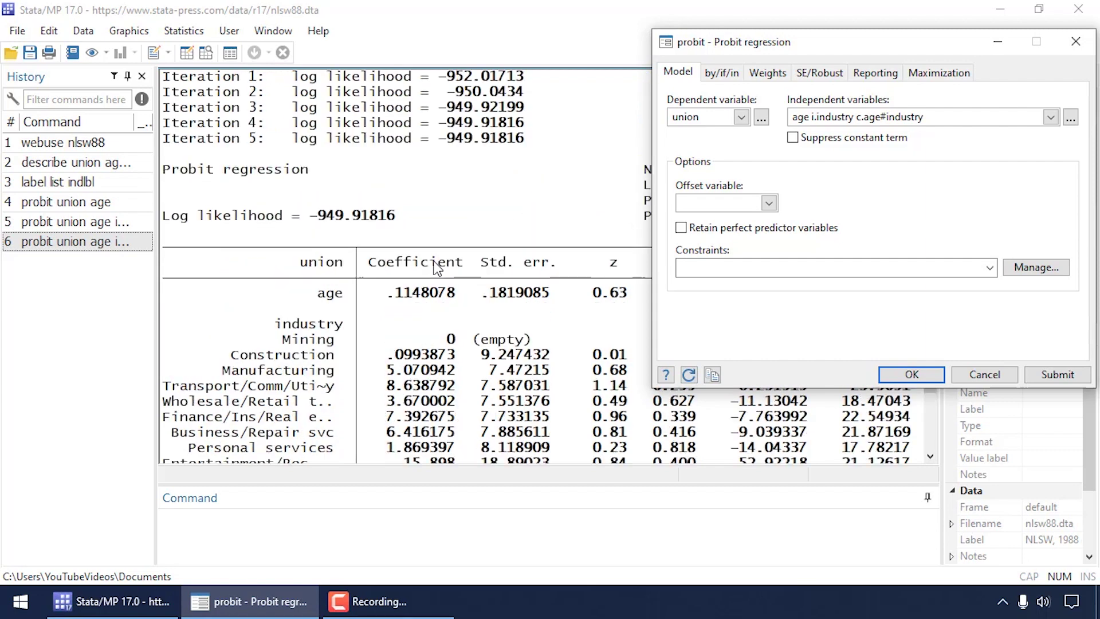
{"action": "scroll", "coordinate": [435, 262], "scroll_direction": "up", "scroll_amount": 1}
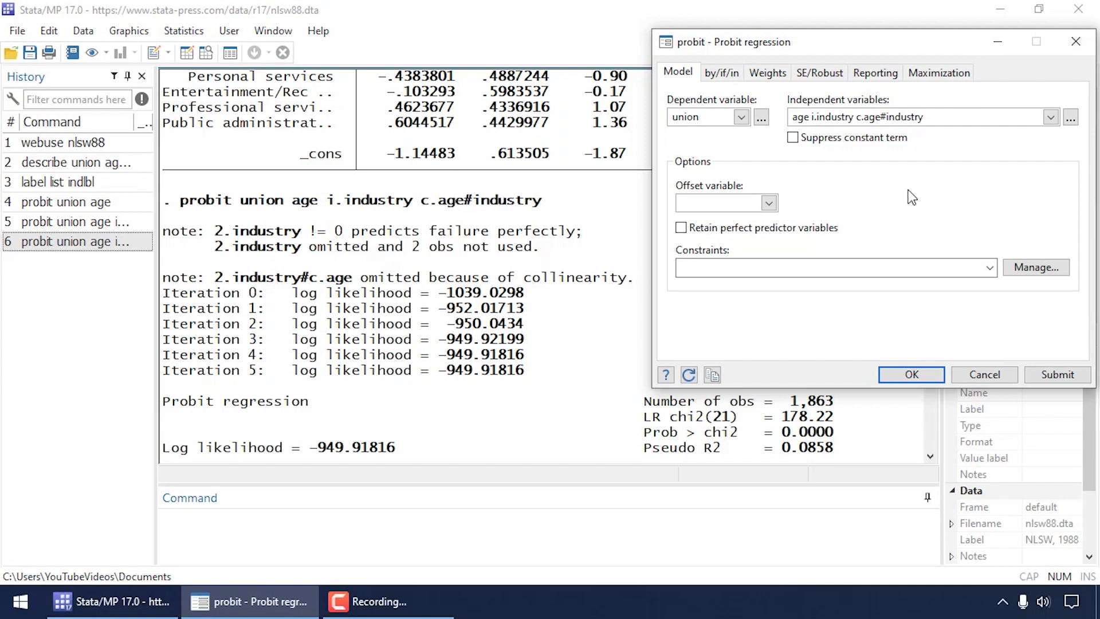
Clear all terms from the independent variables and from the varlist builder
{"action": "left_click_drag", "start_coordinate": [933, 117], "coordinate": [760, 118]}
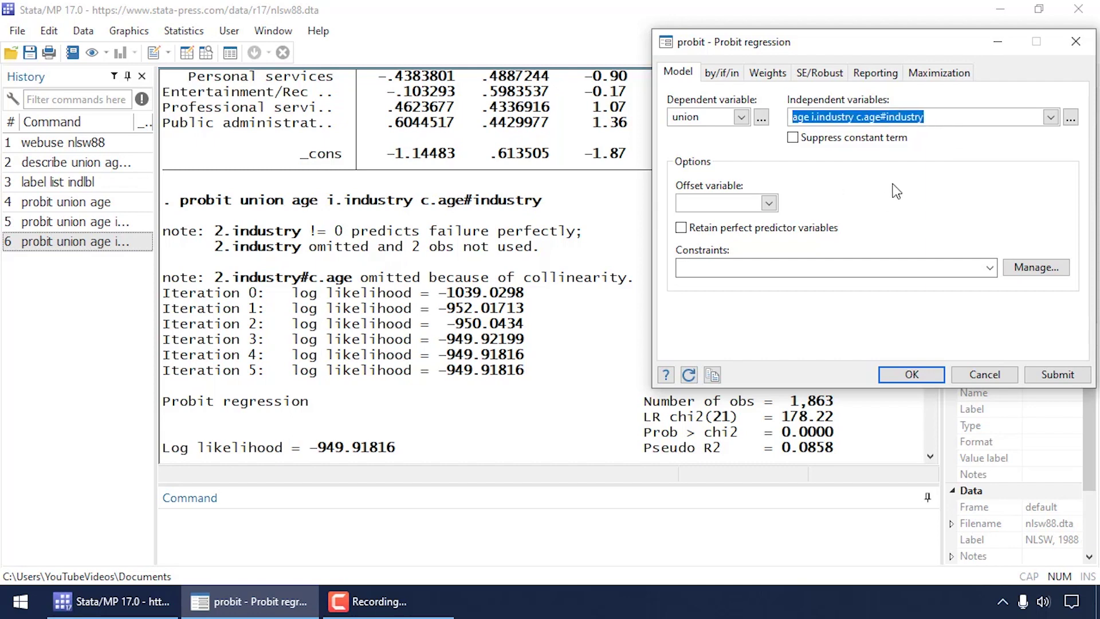
{"action": "key", "text": "Delete"}
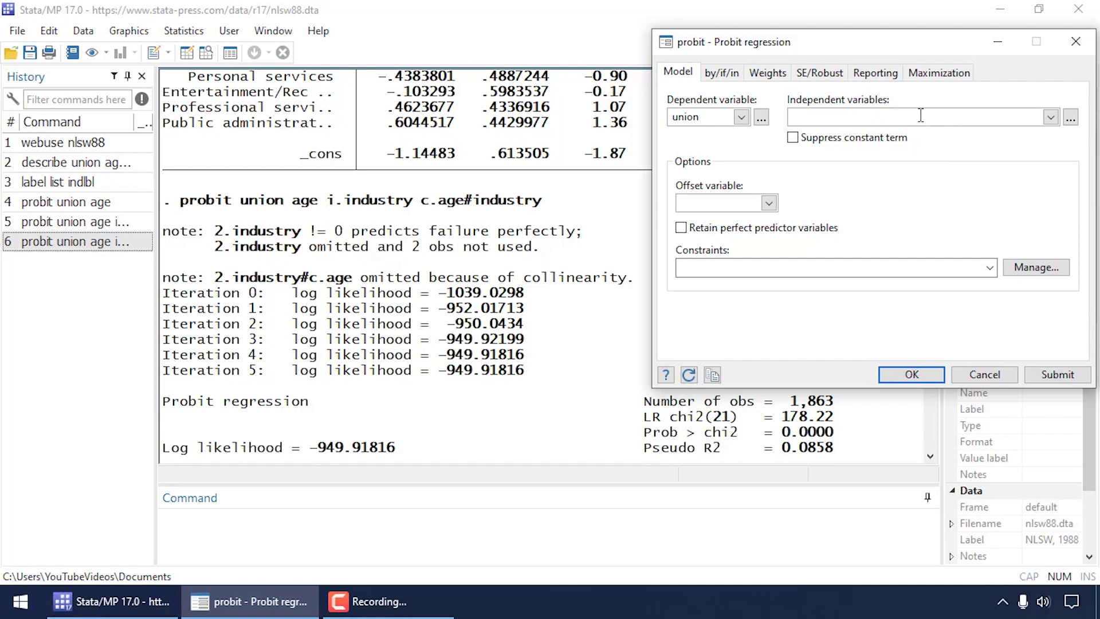
{"action": "left_click", "coordinate": [1070, 117]}
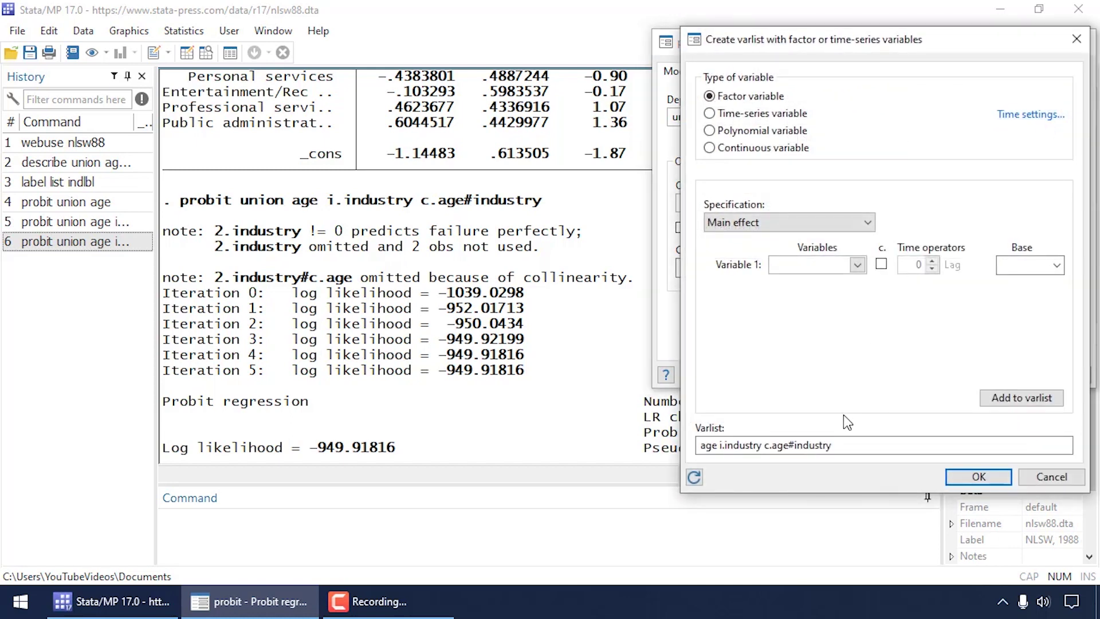
{"action": "left_click_drag", "start_coordinate": [848, 446], "coordinate": [699, 445]}
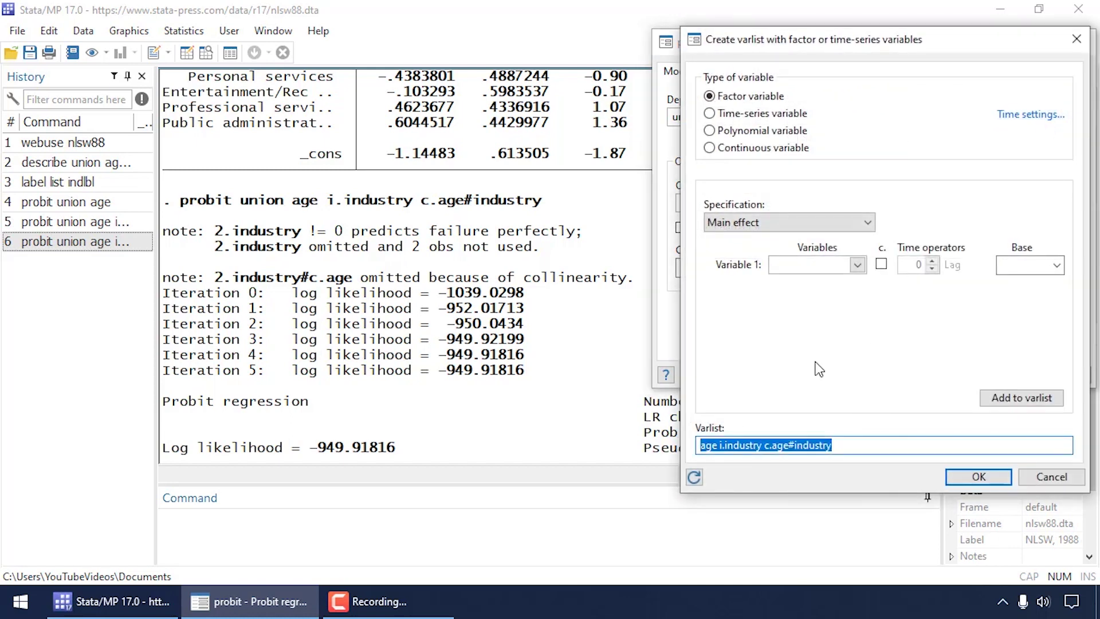
{"action": "key", "text": "BackSpace"}
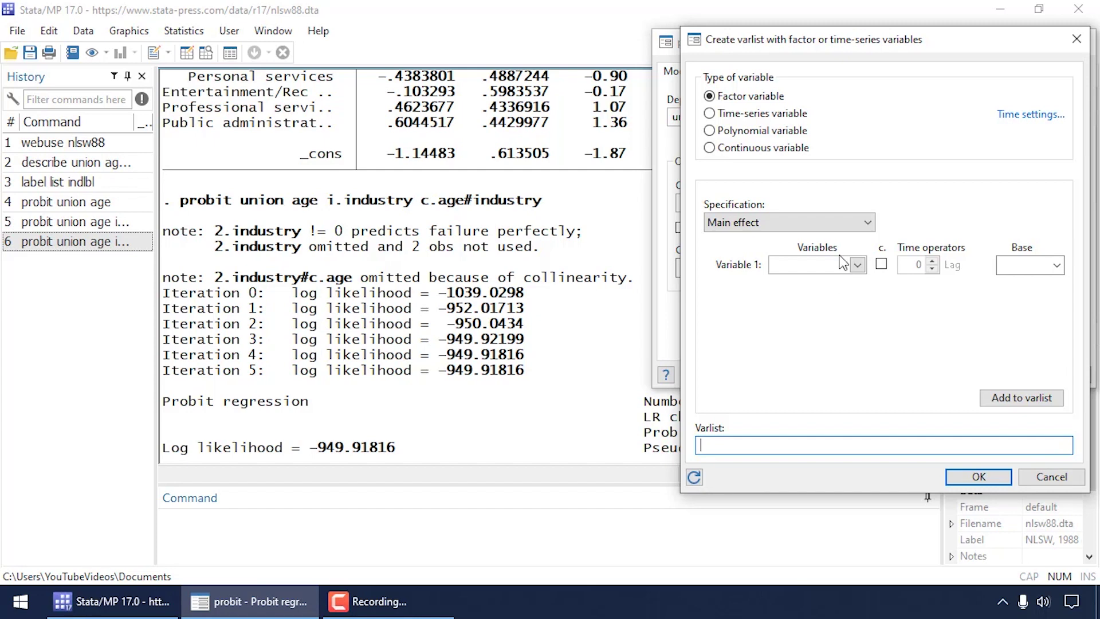
Add a 2-way full factorial of continuous age and industry as the independent variables, giving the varlist c.age##industry
{"action": "left_click", "coordinate": [870, 225]}
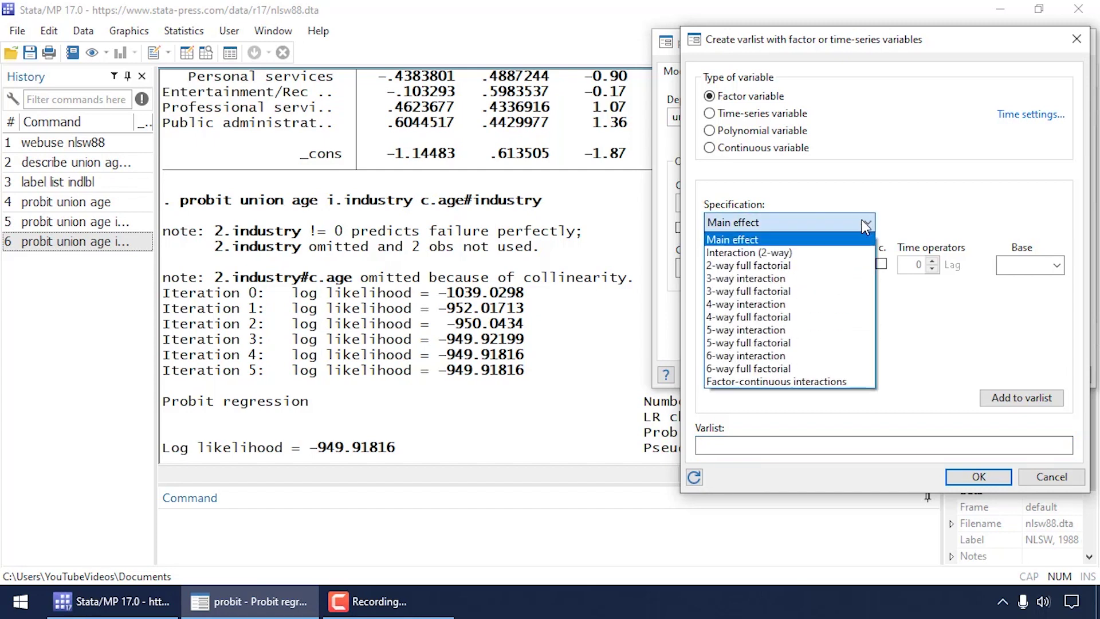
{"action": "left_click", "coordinate": [807, 268]}
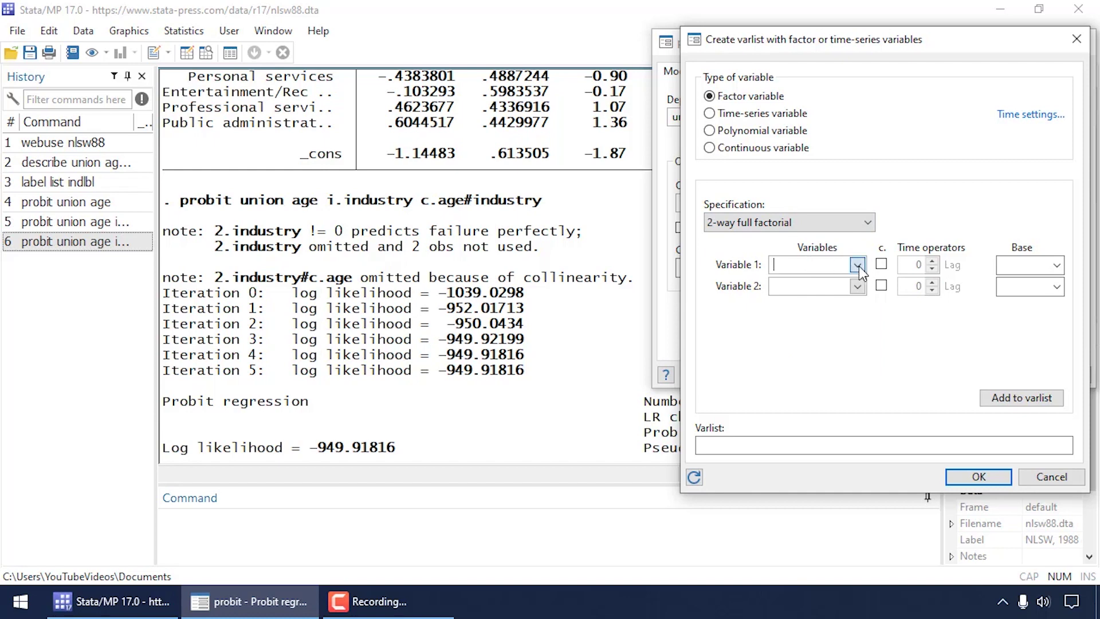
{"action": "left_click", "coordinate": [858, 265]}
{"action": "left_click", "coordinate": [824, 291]}
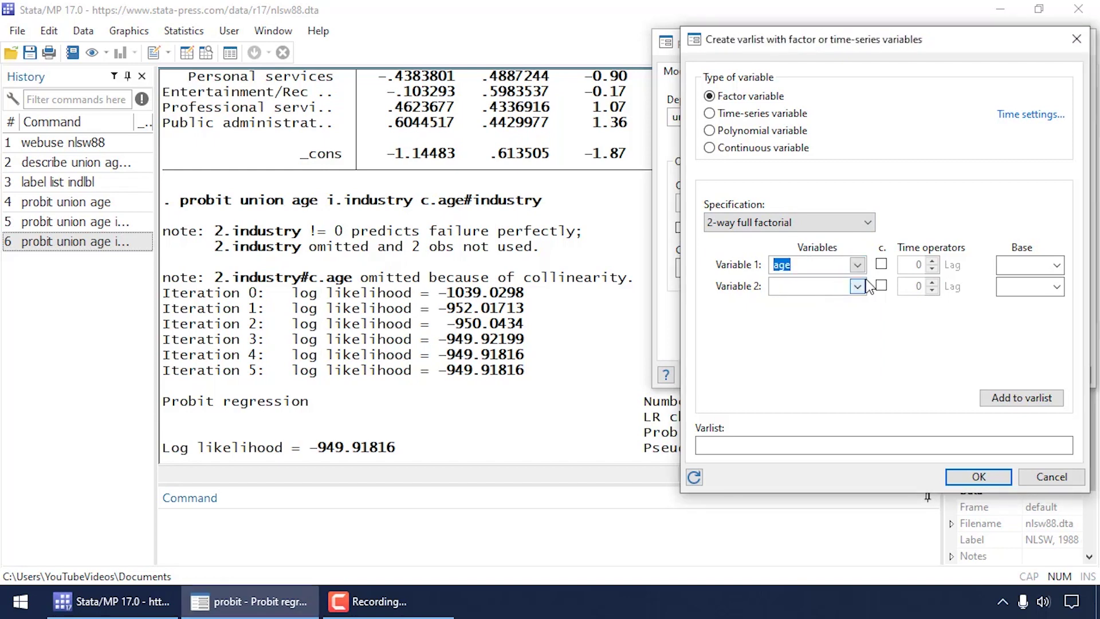
{"action": "left_click", "coordinate": [882, 265]}
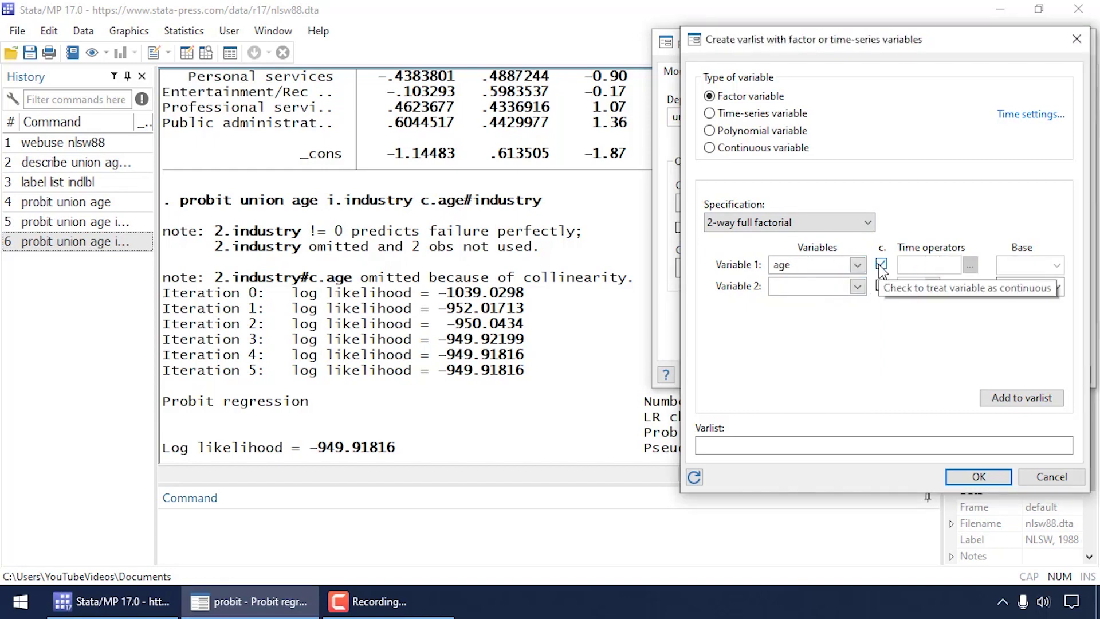
{"action": "left_click", "coordinate": [858, 286]}
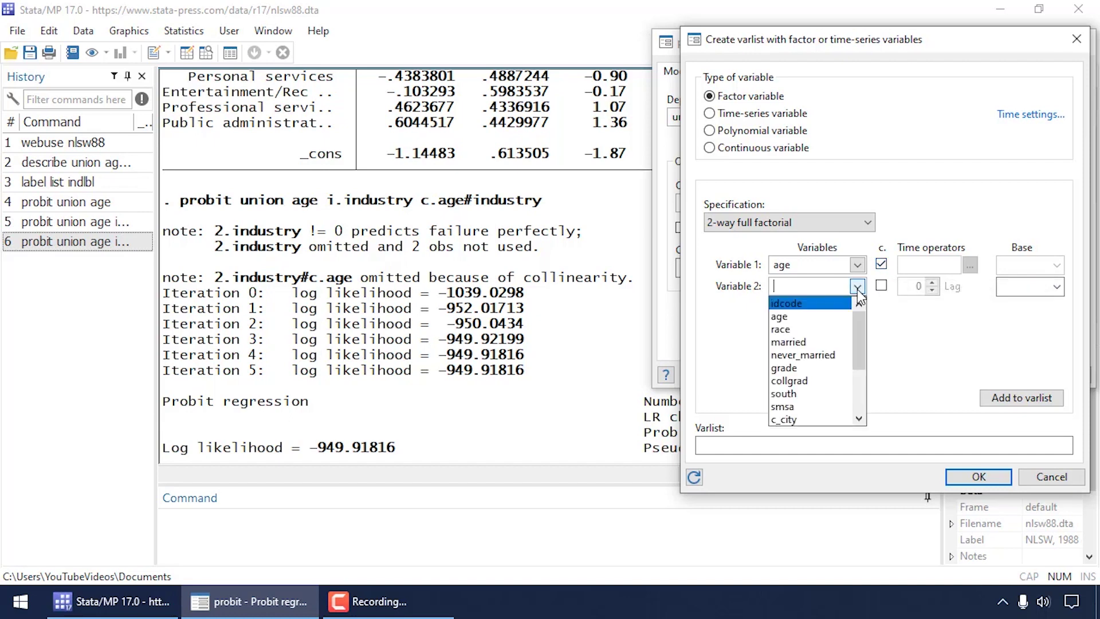
{"action": "left_click_drag", "start_coordinate": [858, 328], "coordinate": [859, 351]}
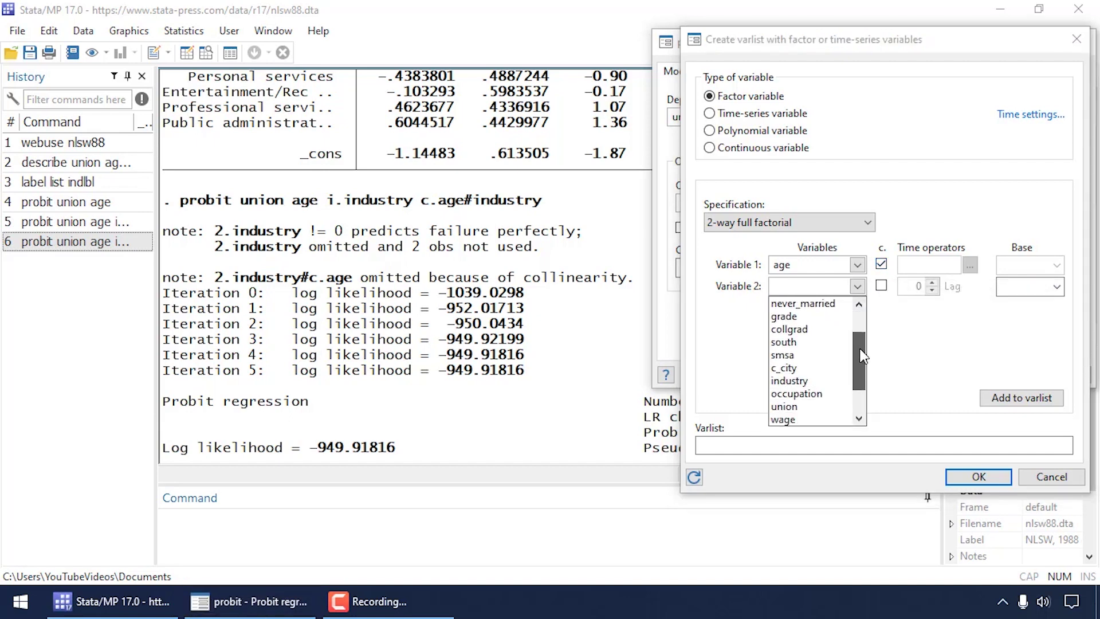
{"action": "left_click", "coordinate": [837, 380]}
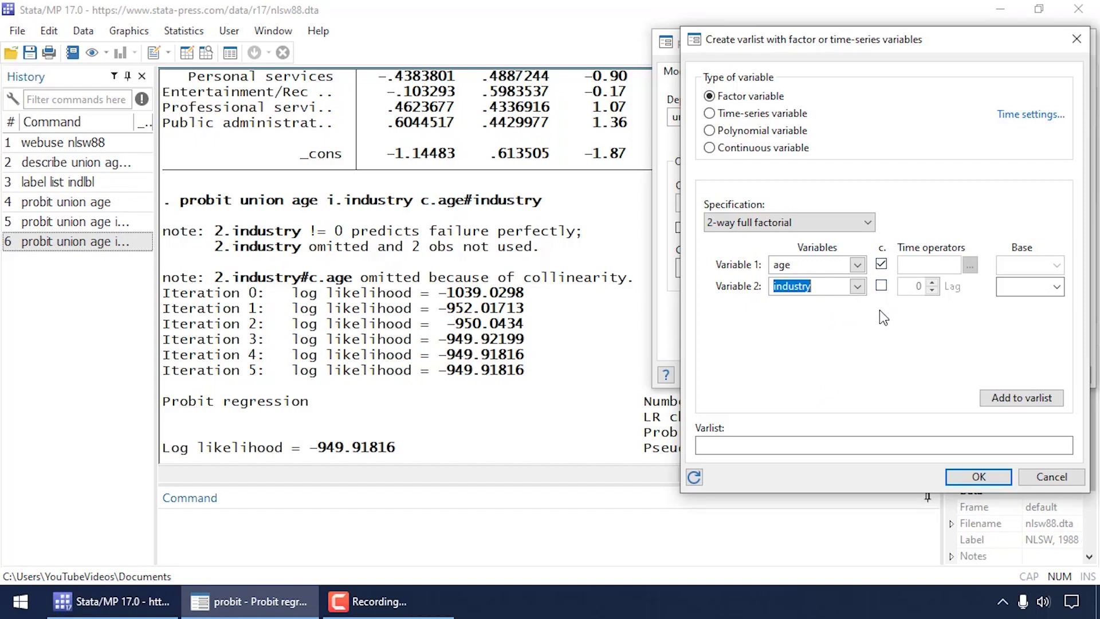
{"action": "left_click", "coordinate": [1007, 396]}
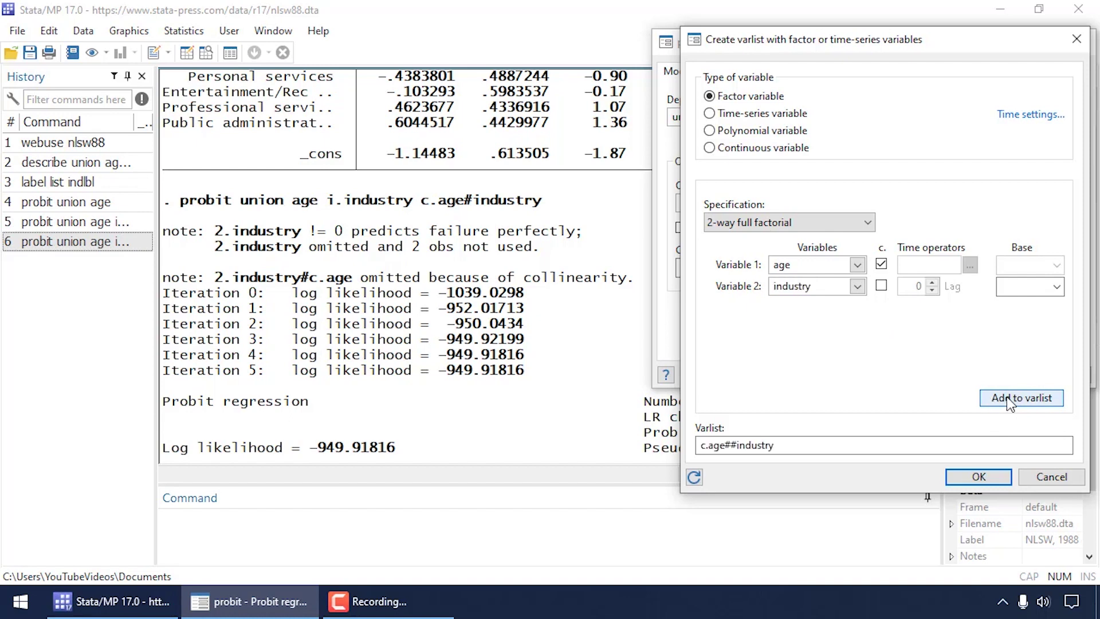
{"action": "left_click", "coordinate": [978, 477]}
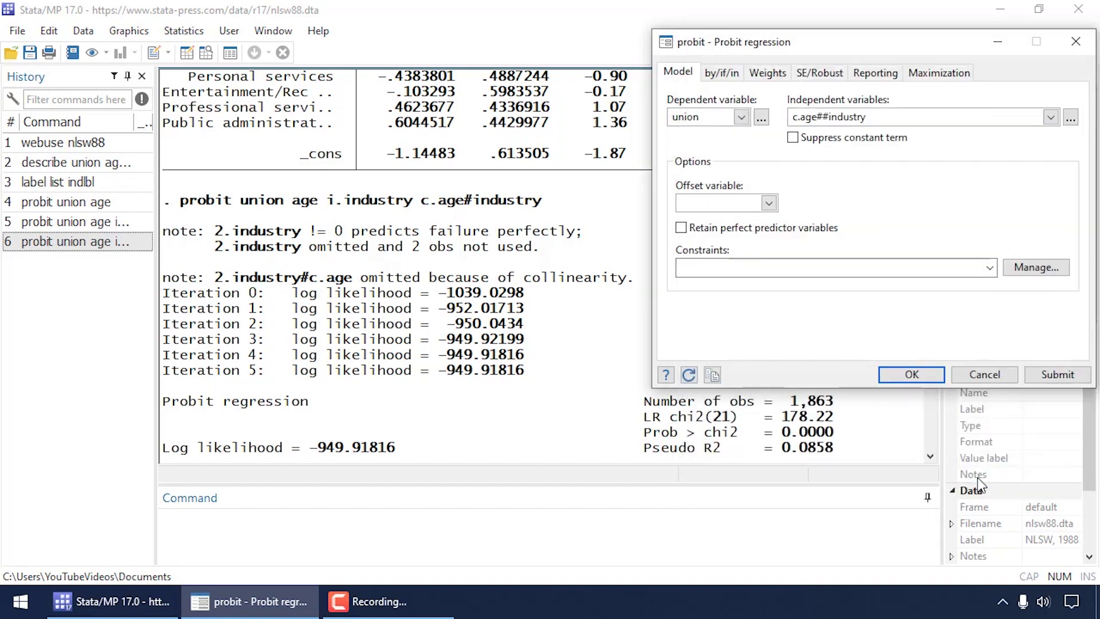
Fit the probit model of union on c.age##industry, closing its dialog, and highlight the factorial term in the output's command line
{"action": "left_click", "coordinate": [912, 375]}
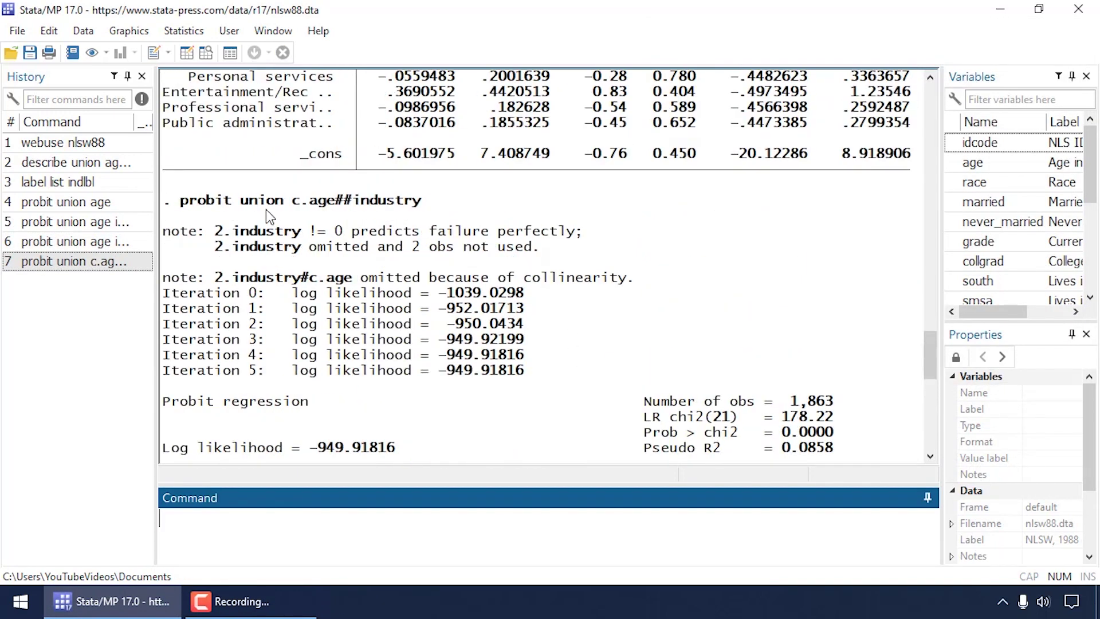
{"action": "left_click_drag", "start_coordinate": [180, 205], "coordinate": [428, 204]}
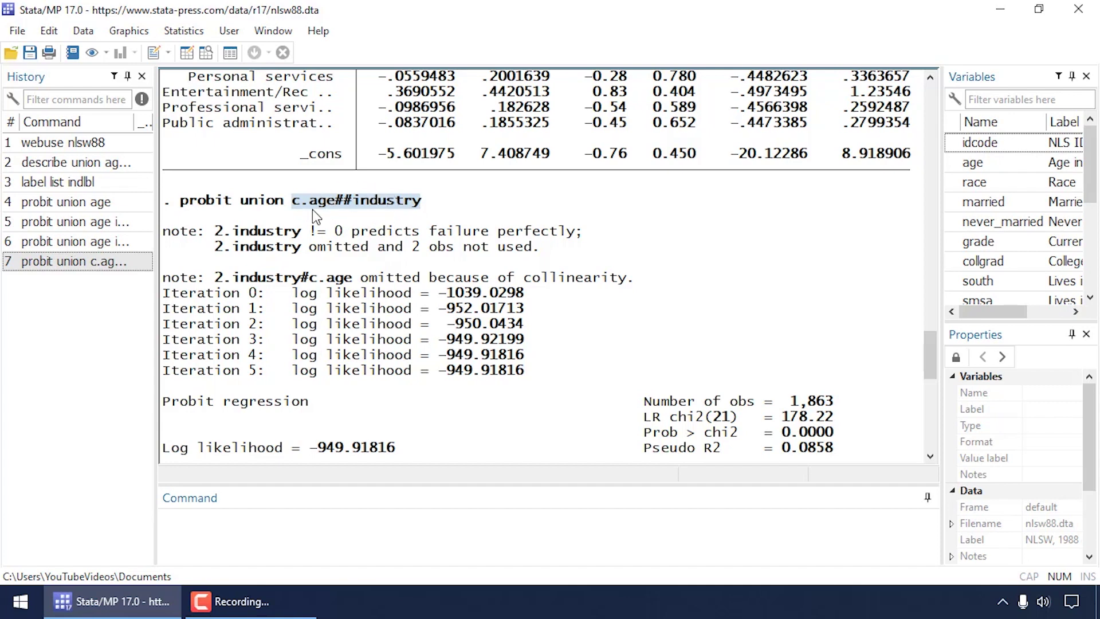
Recall the last probit command, edit it to probit union c.age##i.industry, run it and examine its output and factorial term
{"action": "left_click", "coordinate": [132, 261]}
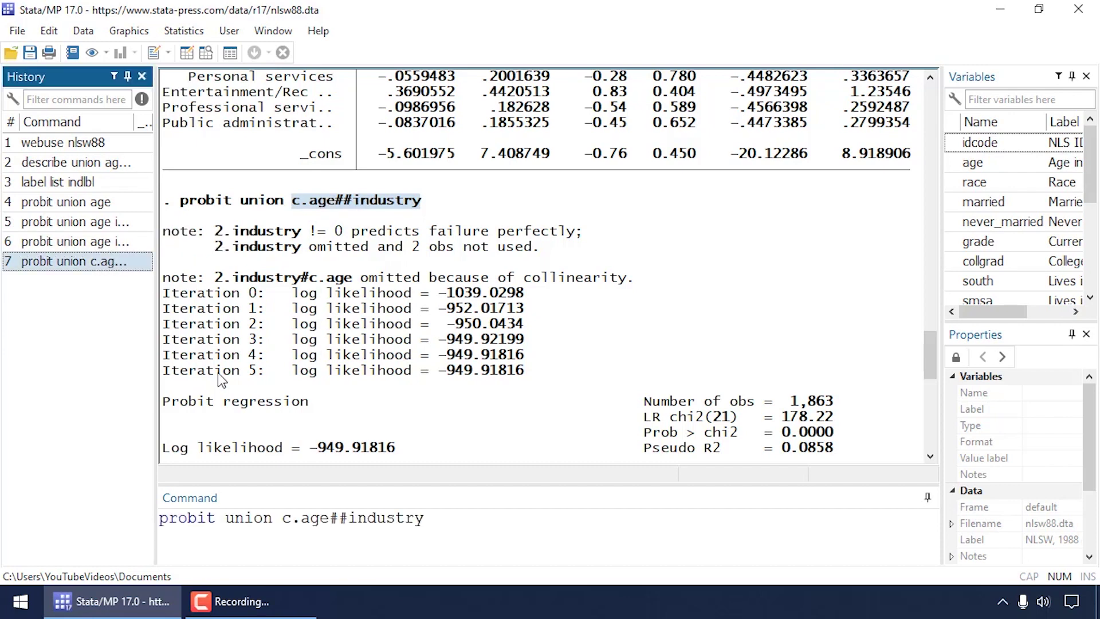
{"action": "left_click", "coordinate": [442, 520]}
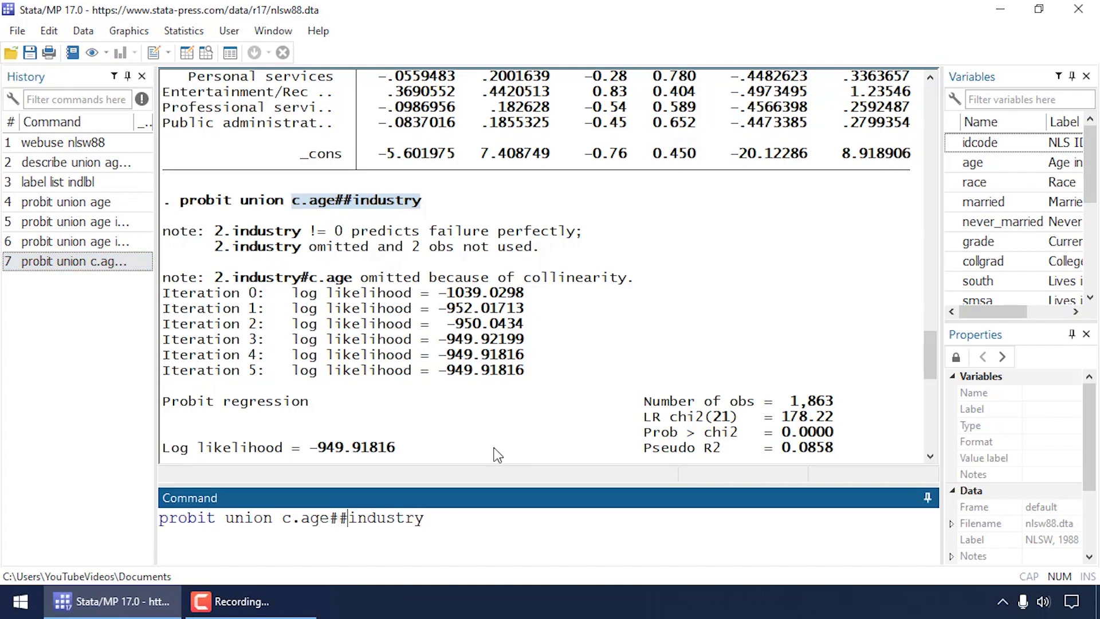
{"action": "type", "text": "i."}
{"action": "key", "text": "Return"}
{"action": "scroll", "coordinate": [460, 314], "scroll_direction": "up", "scroll_amount": 5}
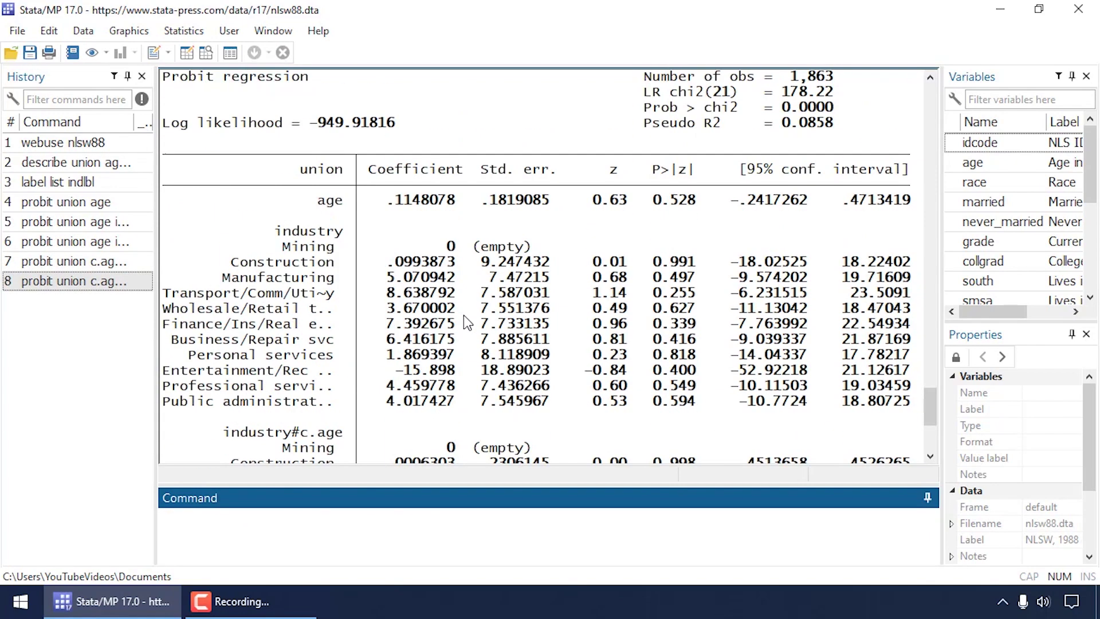
{"action": "scroll", "coordinate": [447, 314], "scroll_direction": "up", "scroll_amount": 7}
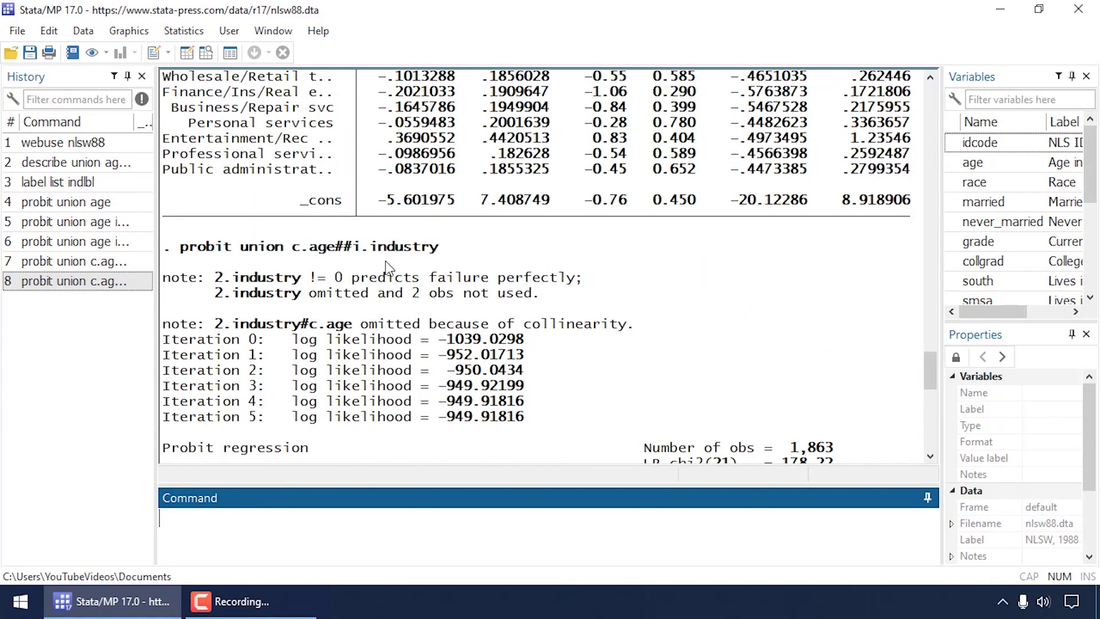
{"action": "left_click_drag", "start_coordinate": [293, 248], "coordinate": [442, 252]}
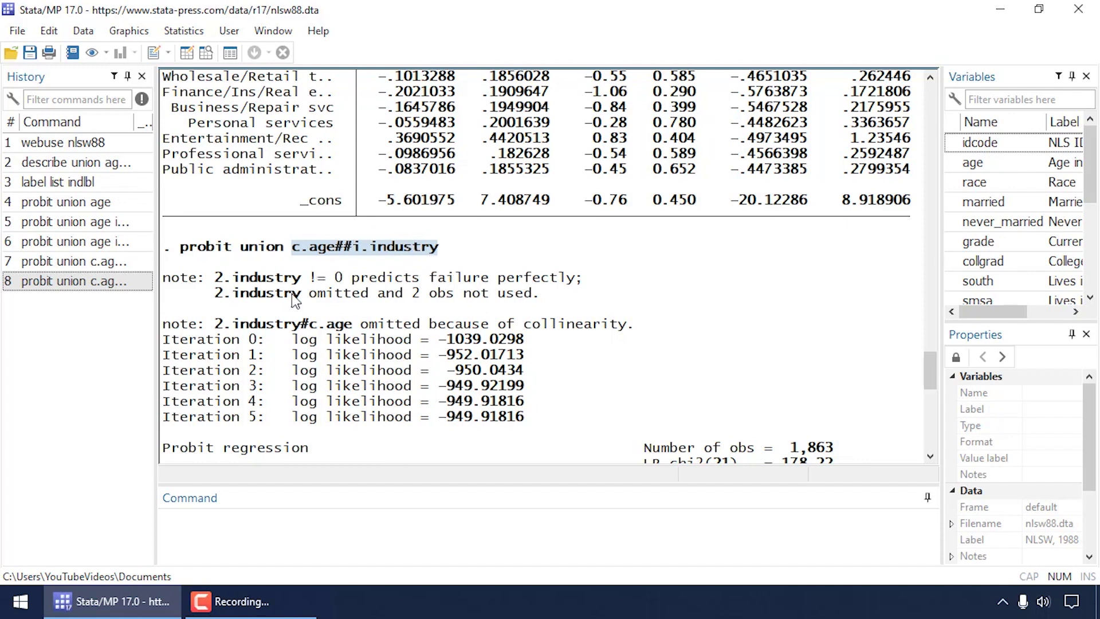
Review the c.age##i.industry probit coefficient table and jointly test the interaction terms with testparm c.age#i.industry
{"action": "scroll", "coordinate": [418, 307], "scroll_direction": "down", "scroll_amount": 7}
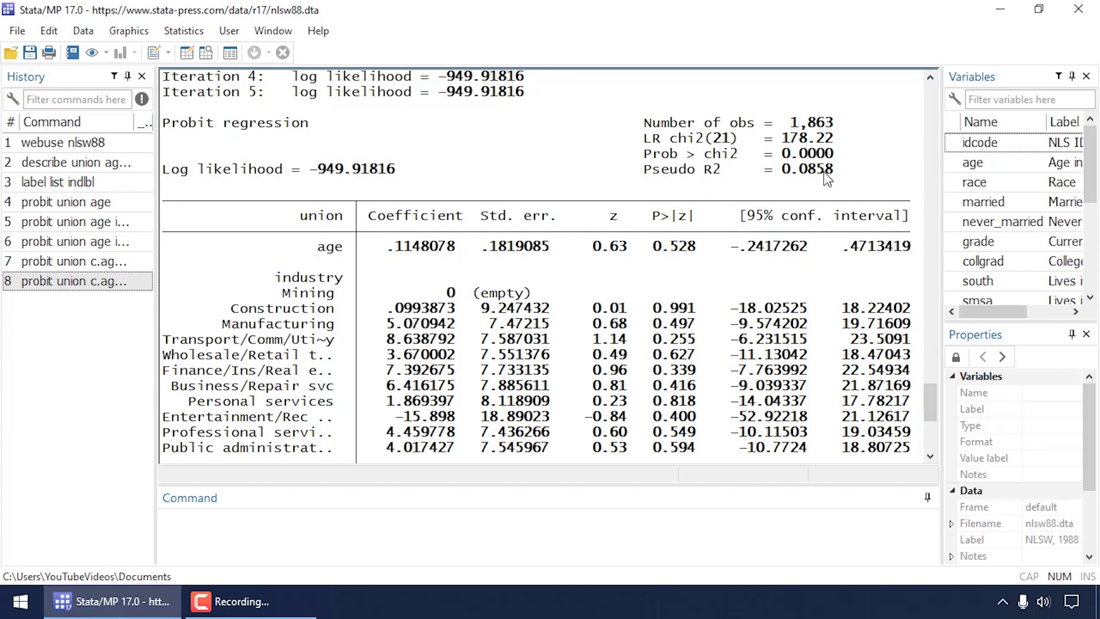
{"action": "scroll", "coordinate": [370, 241], "scroll_direction": "down", "scroll_amount": 2}
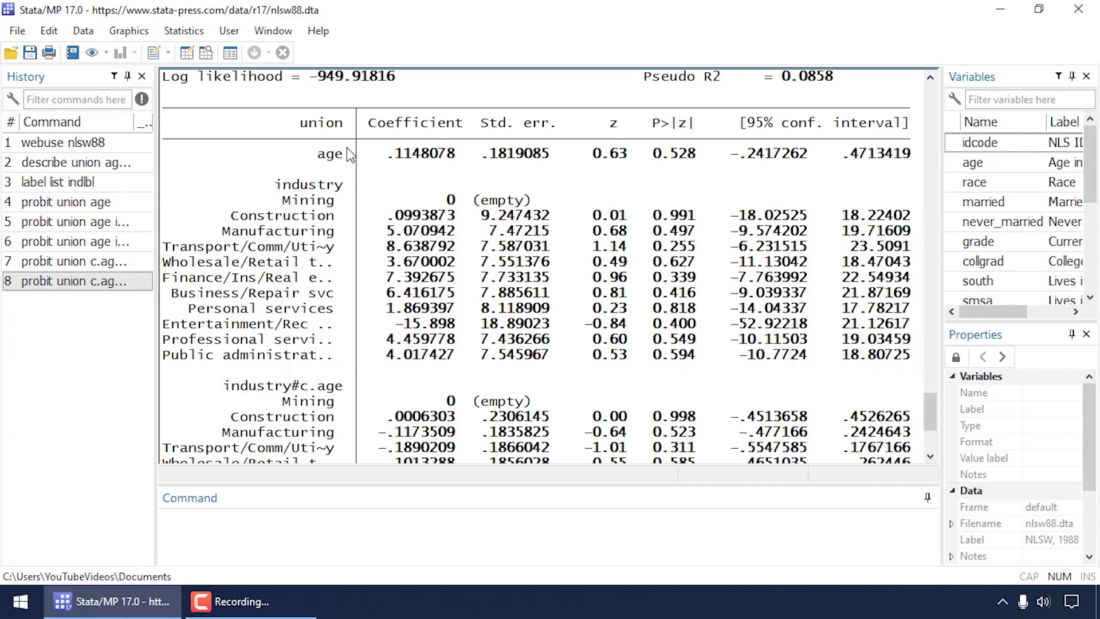
{"action": "scroll", "coordinate": [399, 229], "scroll_direction": "down", "scroll_amount": 1}
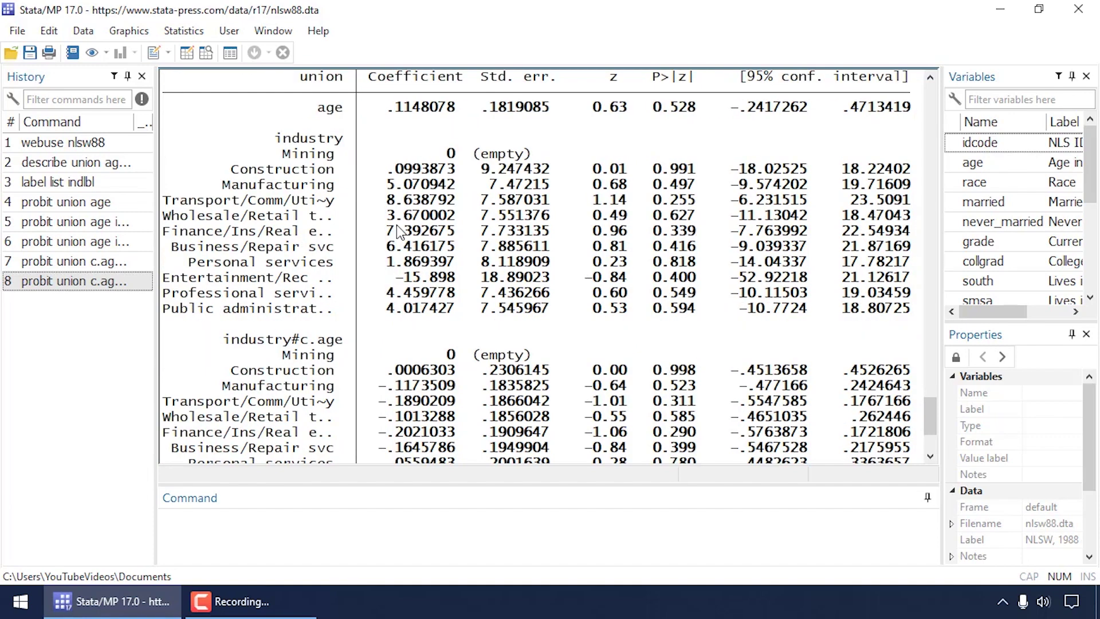
{"action": "scroll", "coordinate": [386, 161], "scroll_direction": "down", "scroll_amount": 3}
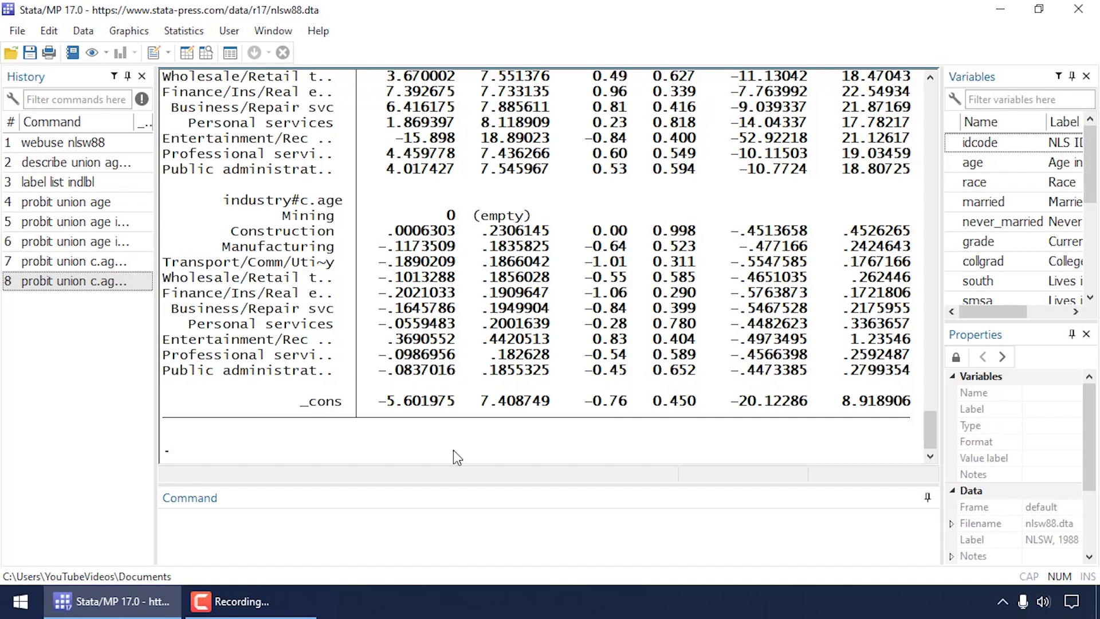
{"action": "left_click", "coordinate": [478, 533]}
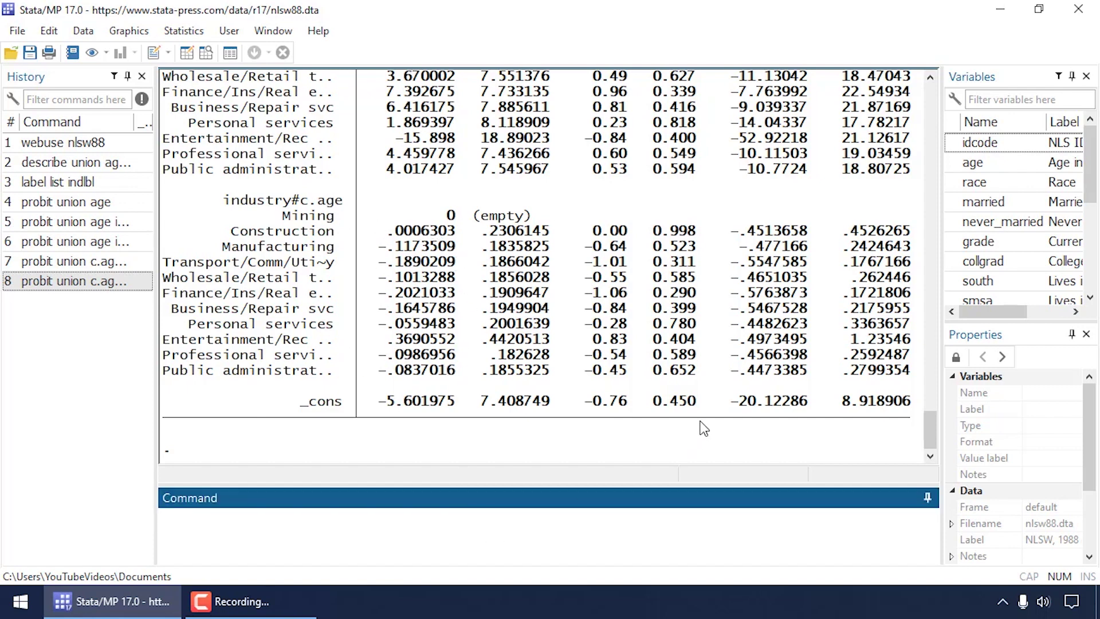
{"action": "type", "text": "testparm c.age#i"}
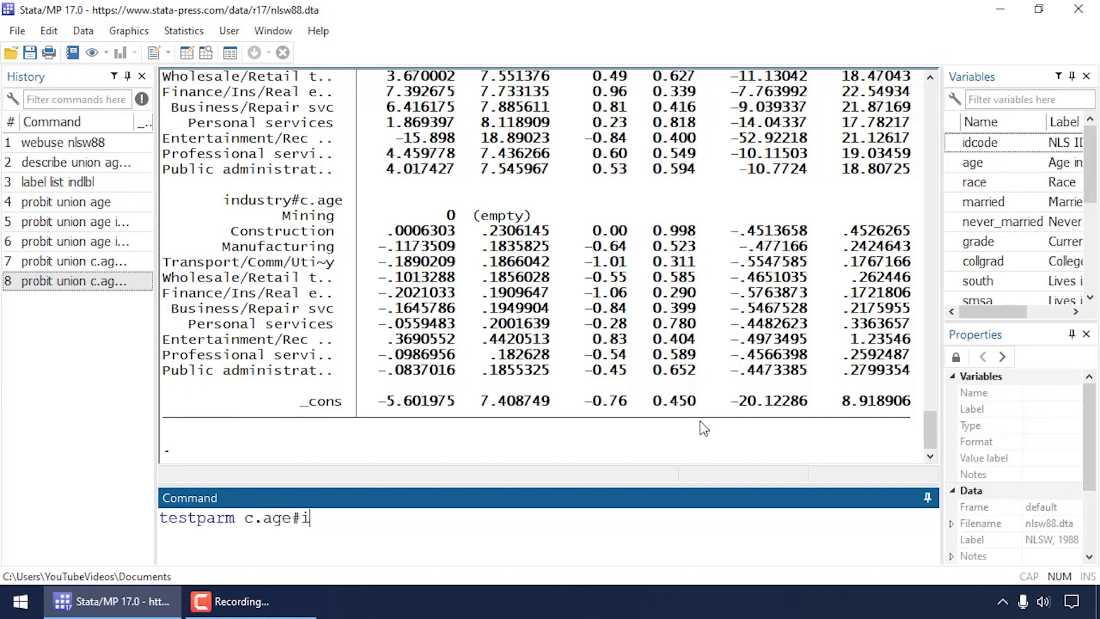
{"action": "type", "text": ".industry"}
{"action": "key", "text": "Return"}
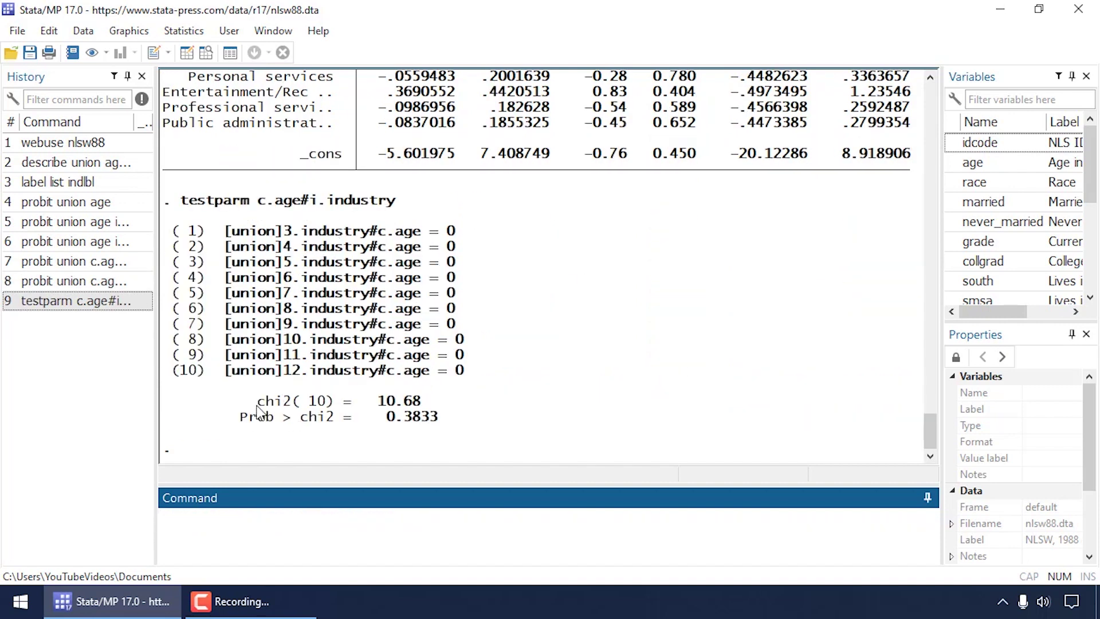
Examine the chi-squared statistic and p-value of the joint interaction test, and look back at the probit coefficient table
{"action": "left_click_drag", "start_coordinate": [257, 401], "coordinate": [425, 404]}
{"action": "left_click_drag", "start_coordinate": [240, 419], "coordinate": [446, 421]}
{"action": "left_click", "coordinate": [448, 420]}
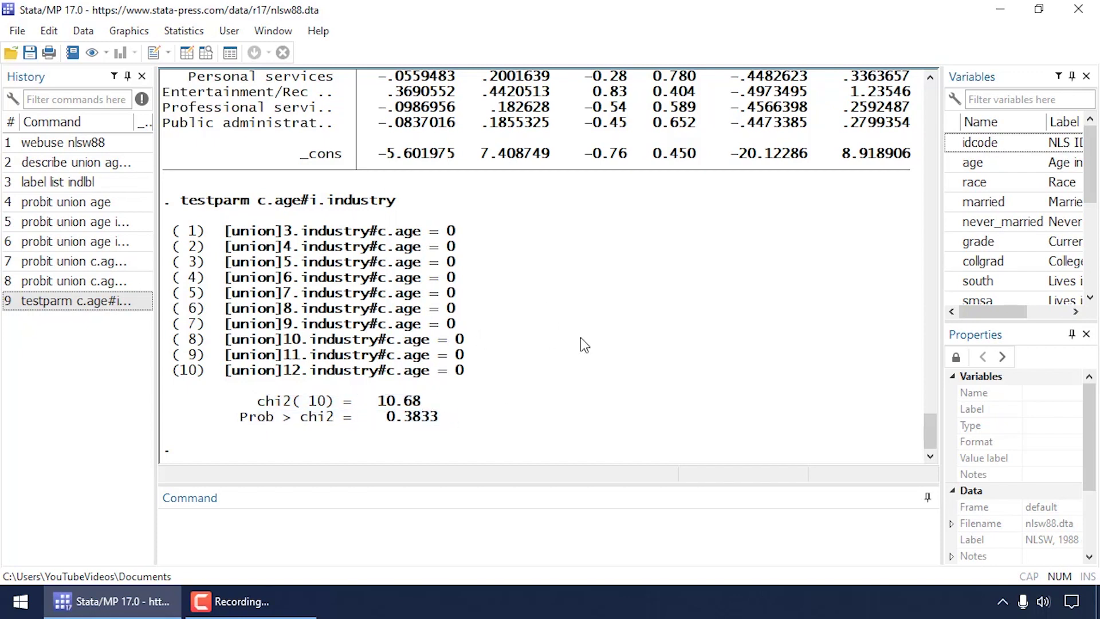
{"action": "scroll", "coordinate": [494, 317], "scroll_direction": "up", "scroll_amount": 10}
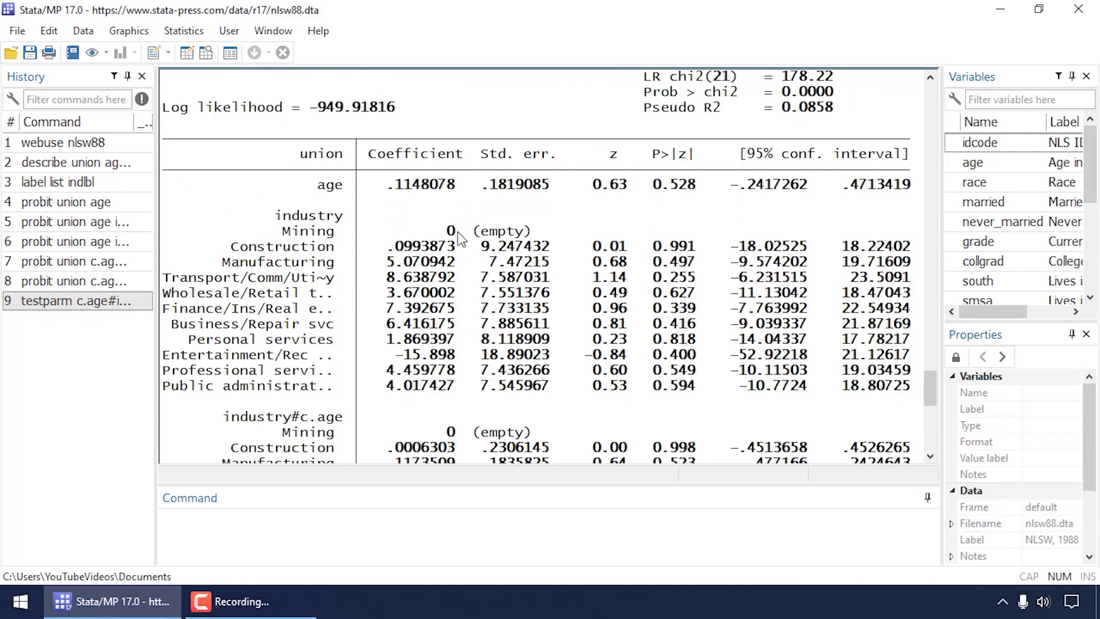
{"action": "scroll", "coordinate": [453, 258], "scroll_direction": "down", "scroll_amount": 6}
{"action": "scroll", "coordinate": [452, 261], "scroll_direction": "down", "scroll_amount": 4}
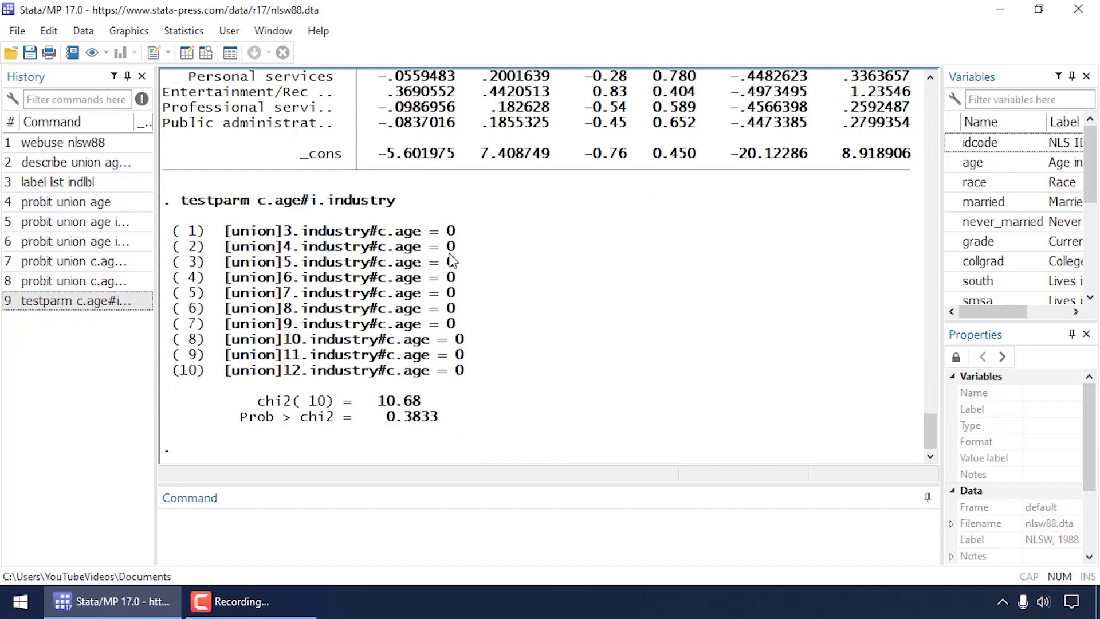
Launch the basic and low-dimensional marginal effects analysis from the Postestimation Selector
{"action": "left_click", "coordinate": [166, 33]}
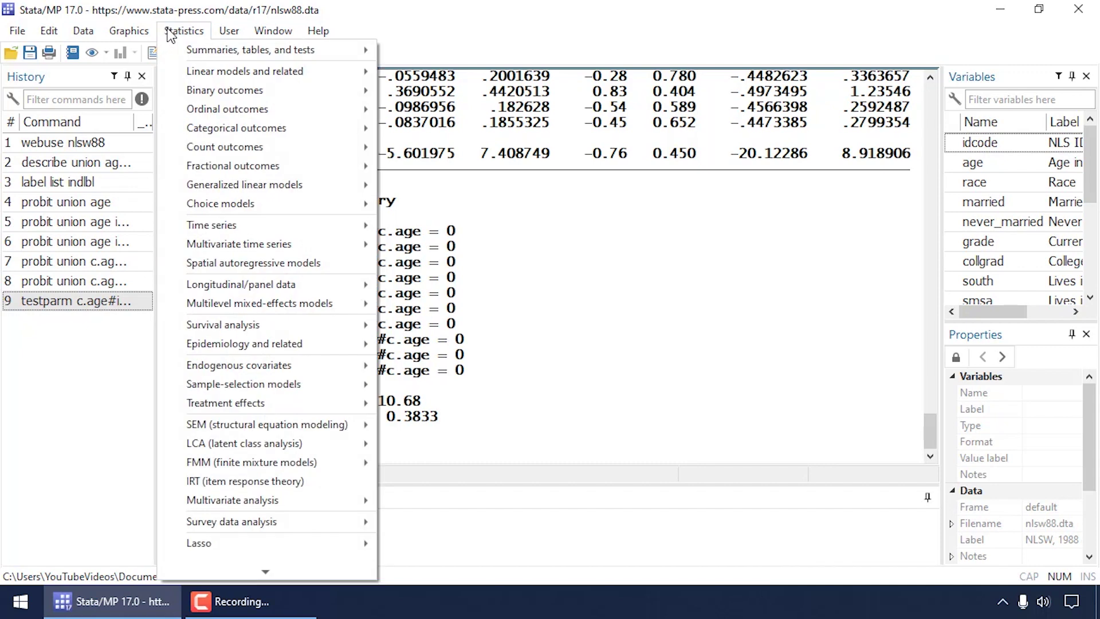
{"action": "mouse_move", "coordinate": [187, 573]}
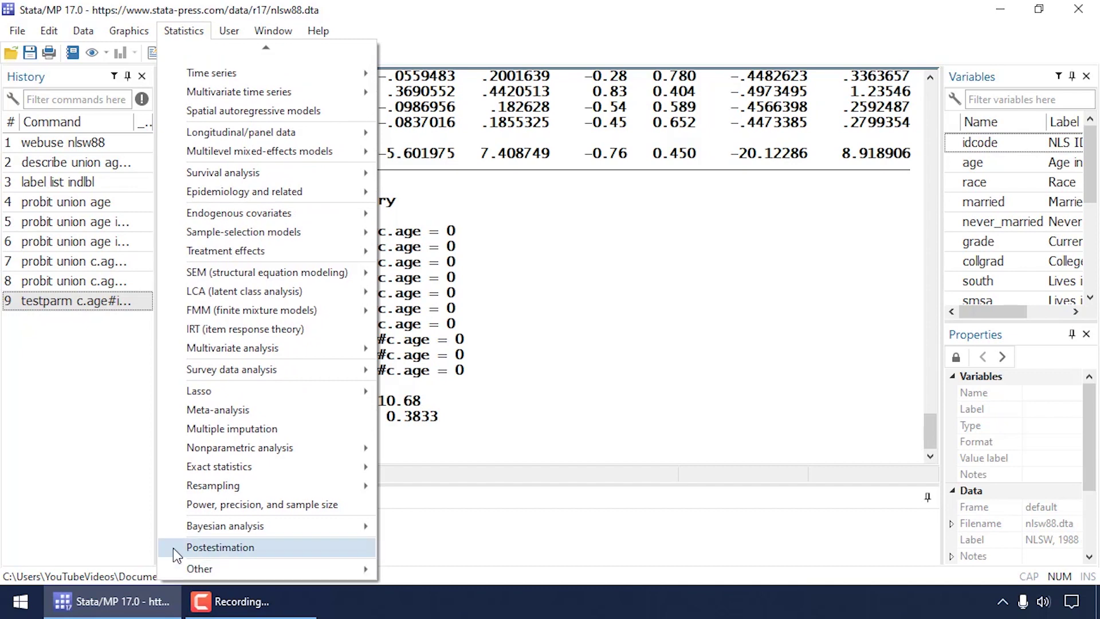
{"action": "left_click", "coordinate": [220, 548]}
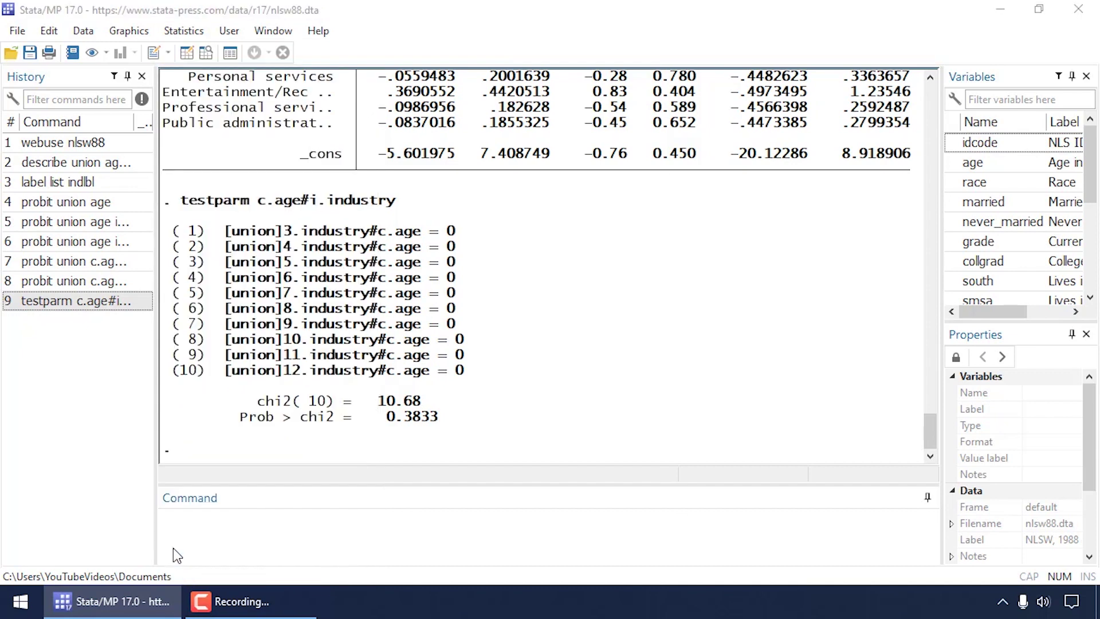
{"action": "left_click_drag", "start_coordinate": [842, 59], "coordinate": [745, 44]}
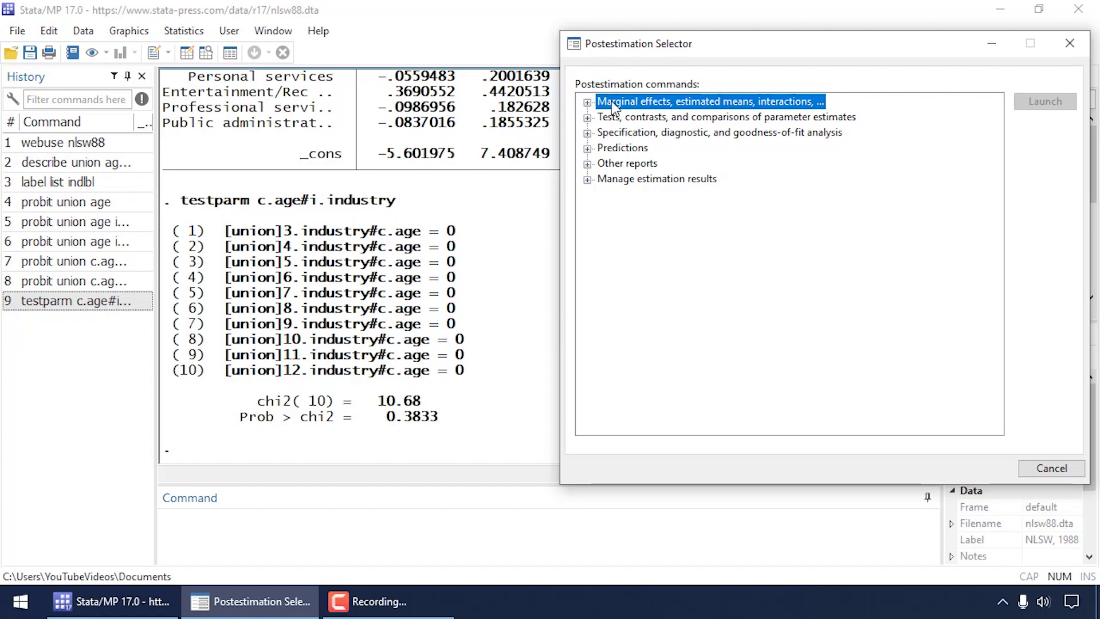
{"action": "left_click", "coordinate": [588, 102]}
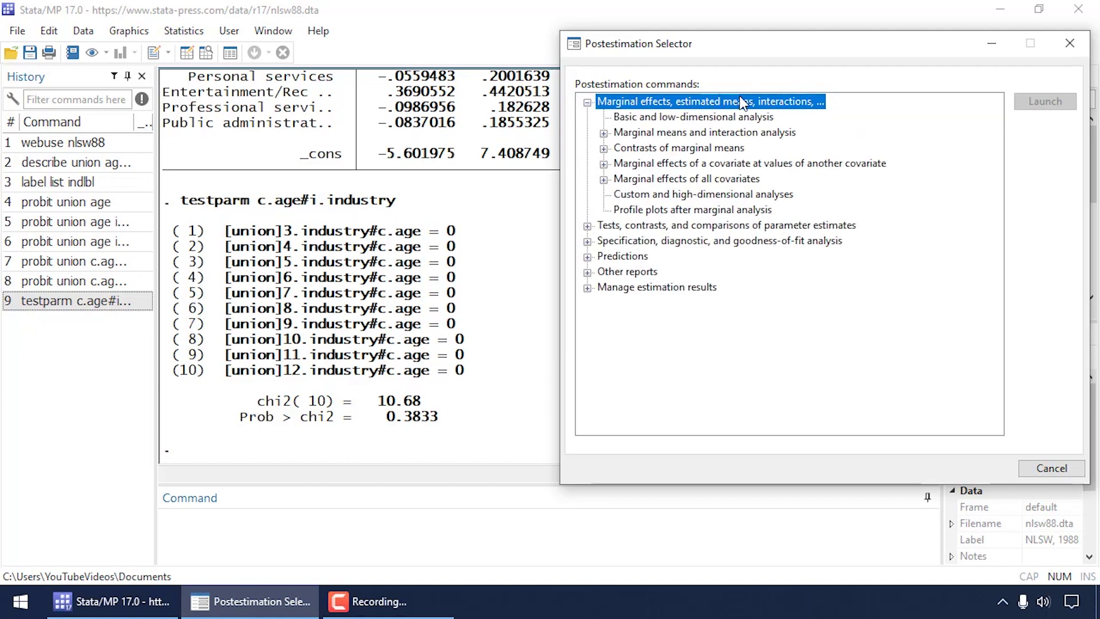
{"action": "left_click", "coordinate": [639, 118]}
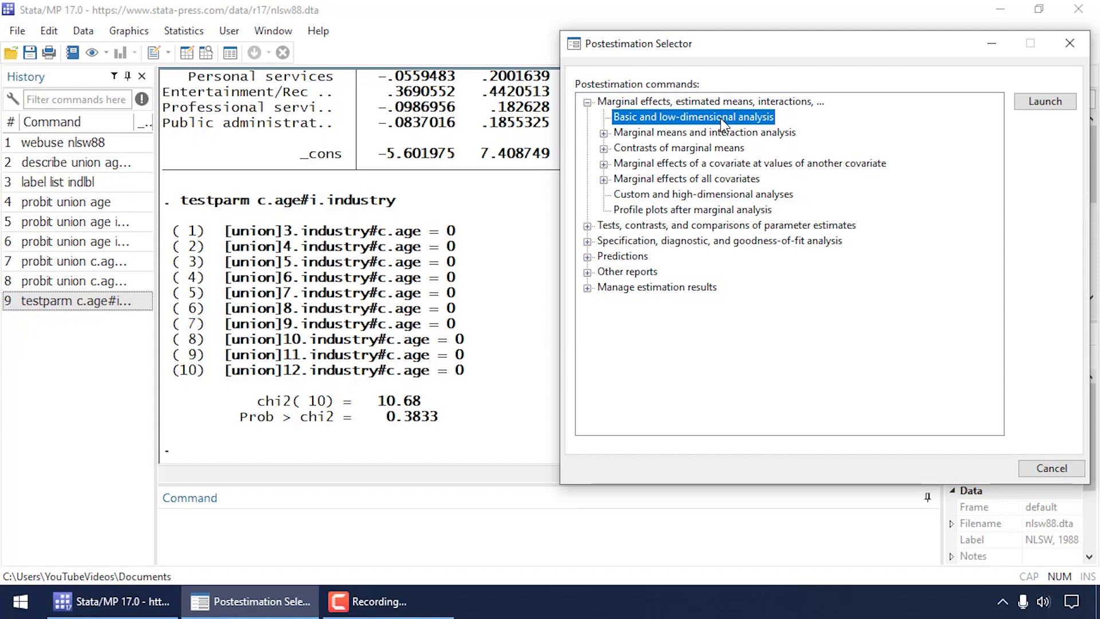
{"action": "left_click", "coordinate": [1041, 104]}
{"action": "left_click_drag", "start_coordinate": [914, 72], "coordinate": [938, 46]}
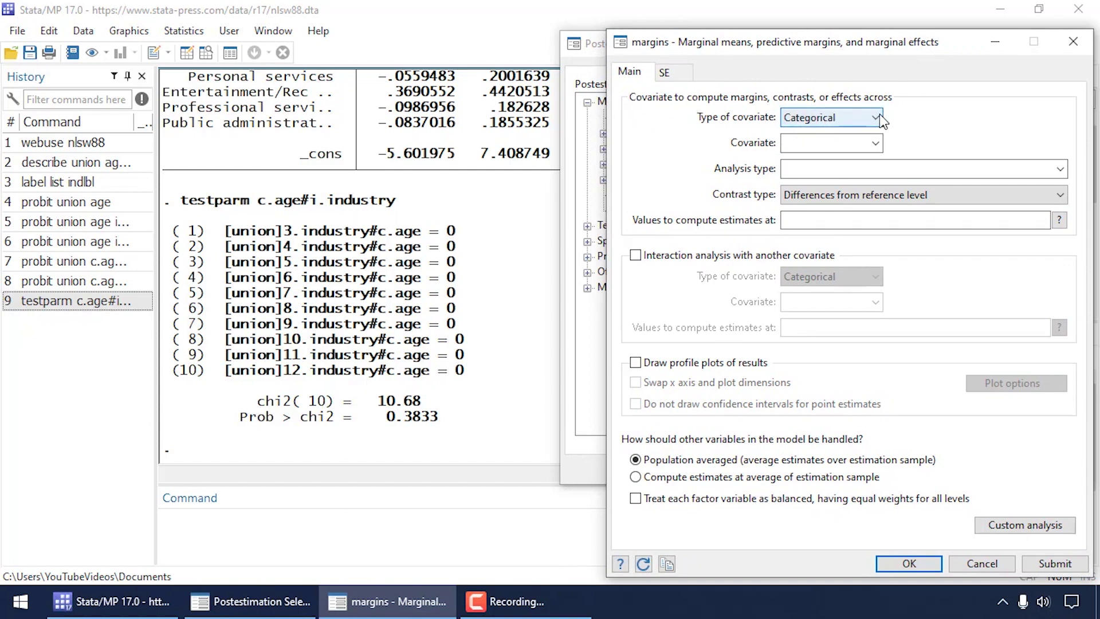
Compute the marginal means of the outcome for levels of the categorical covariate industry, and review the predictive margins
{"action": "left_click", "coordinate": [876, 143]}
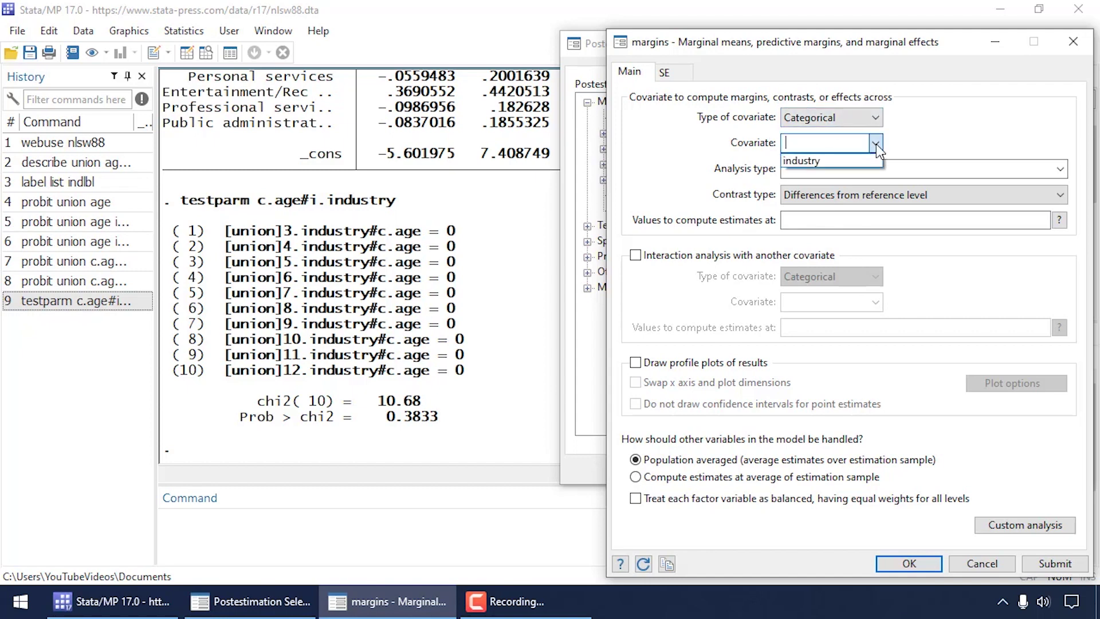
{"action": "left_click", "coordinate": [869, 160]}
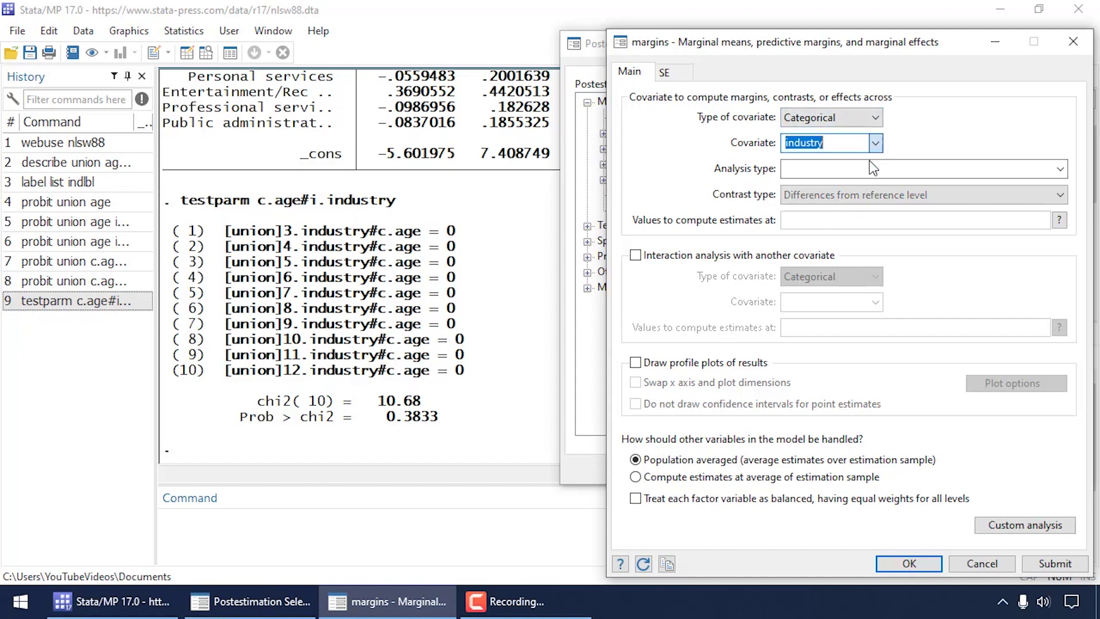
{"action": "left_click", "coordinate": [1061, 169]}
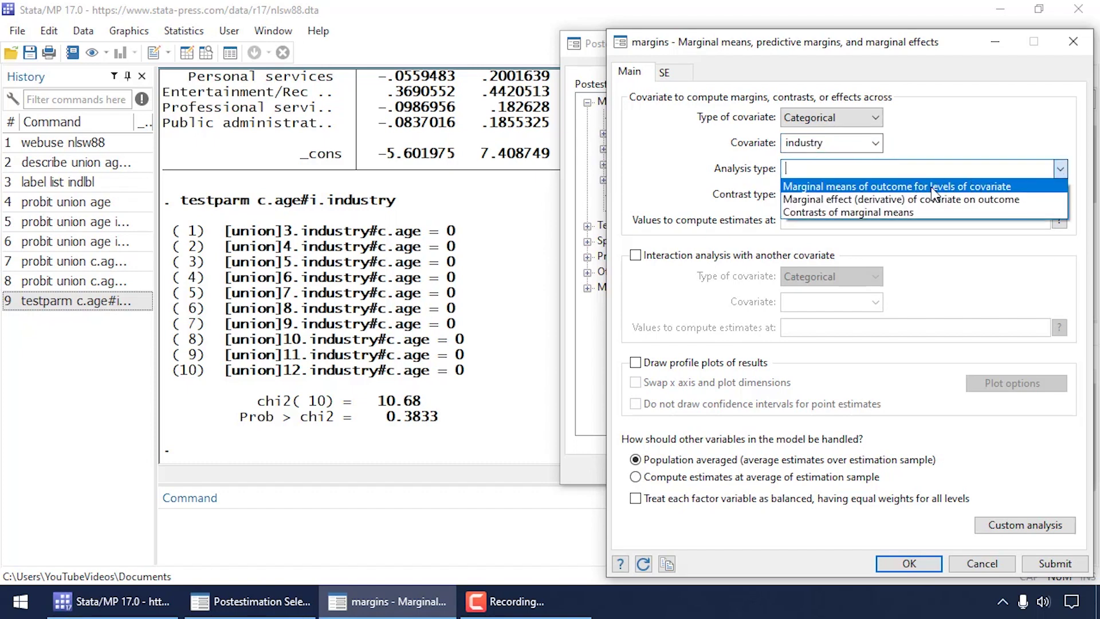
{"action": "left_click", "coordinate": [1013, 189]}
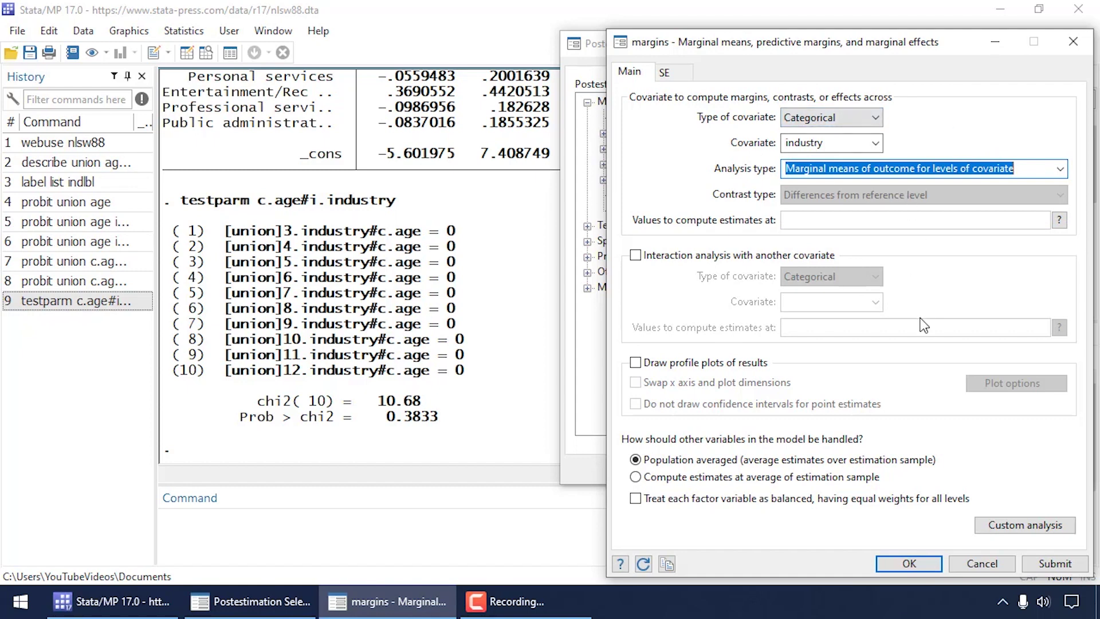
{"action": "left_click", "coordinate": [1048, 563]}
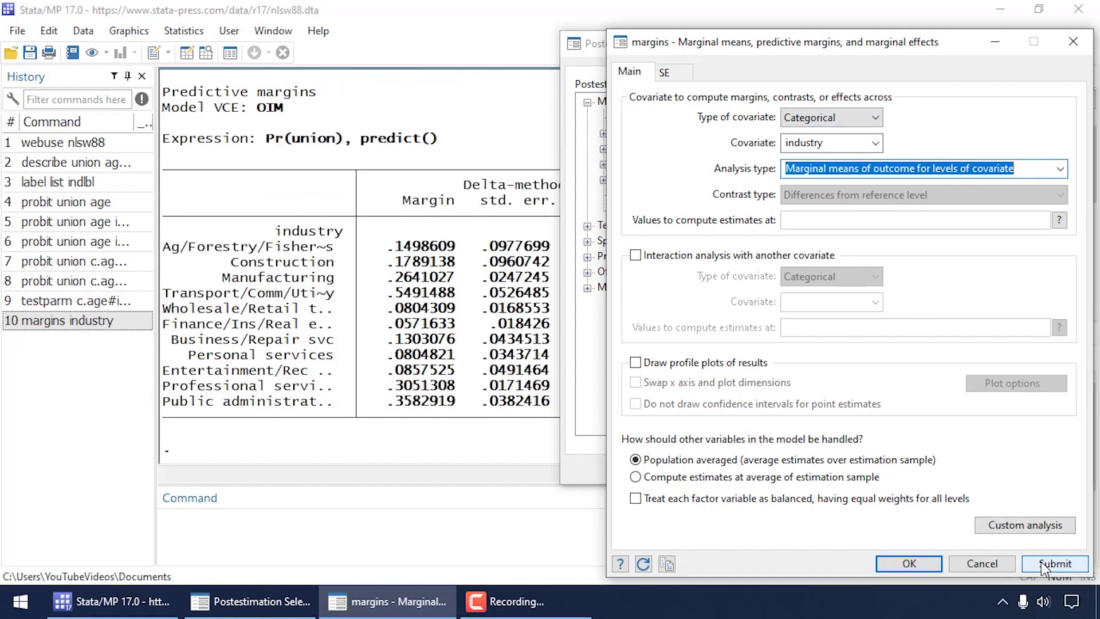
{"action": "scroll", "coordinate": [351, 280], "scroll_direction": "up", "scroll_amount": 3}
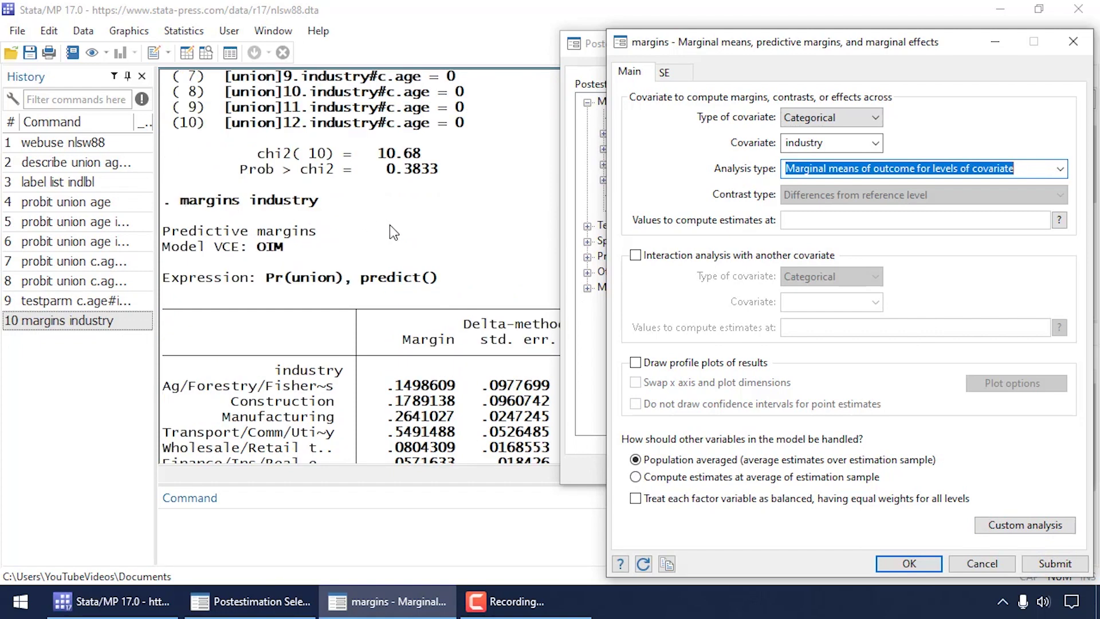
{"action": "scroll", "coordinate": [393, 228], "scroll_direction": "down", "scroll_amount": 3}
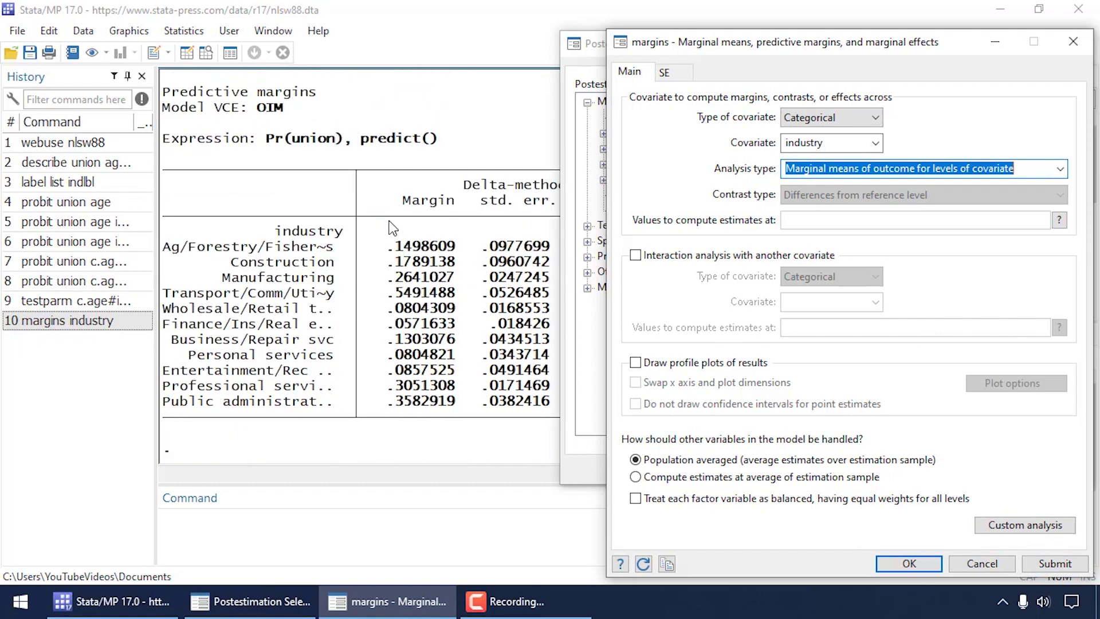
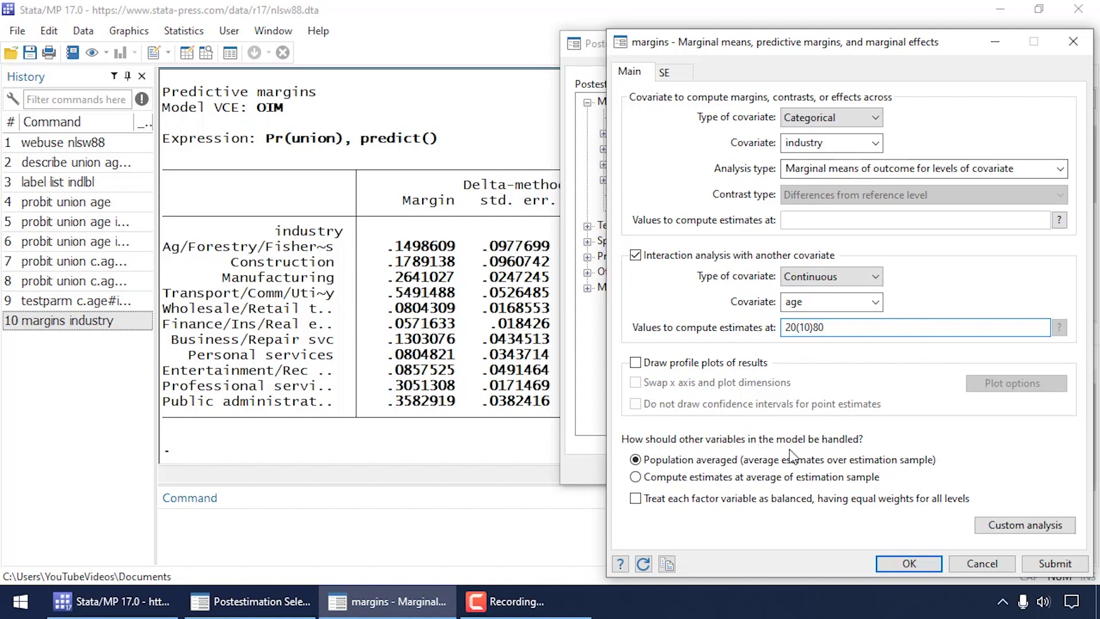
Run the marginal means of industry interacted with continuous age at 20(10)80, and return to the start of the output
{"action": "left_click", "coordinate": [909, 563]}
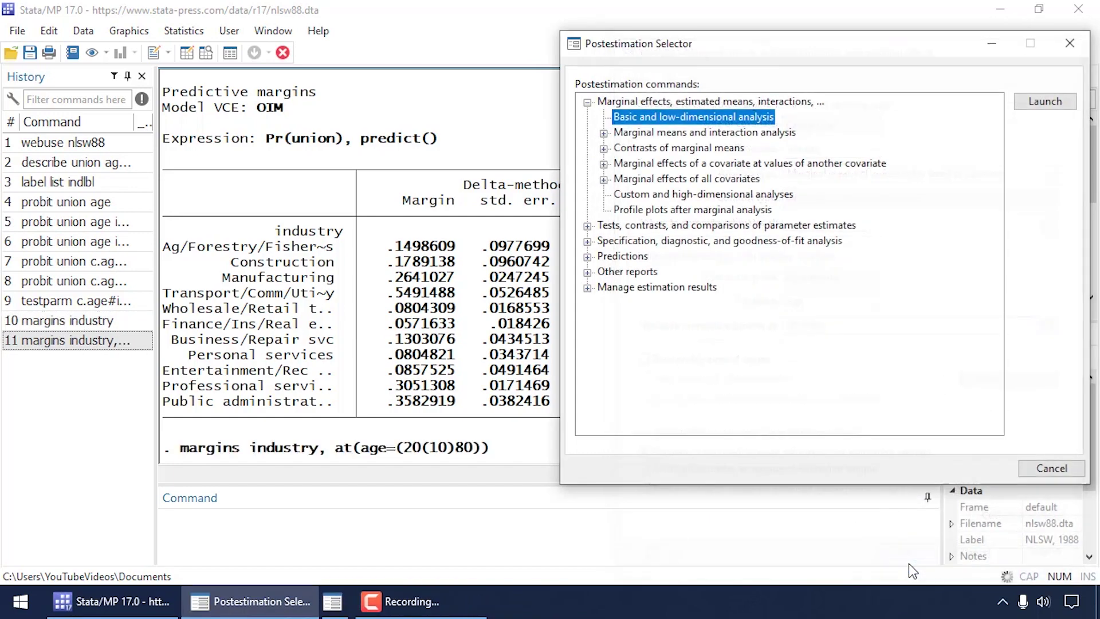
{"action": "scroll", "coordinate": [413, 308], "scroll_direction": "up", "scroll_amount": 20}
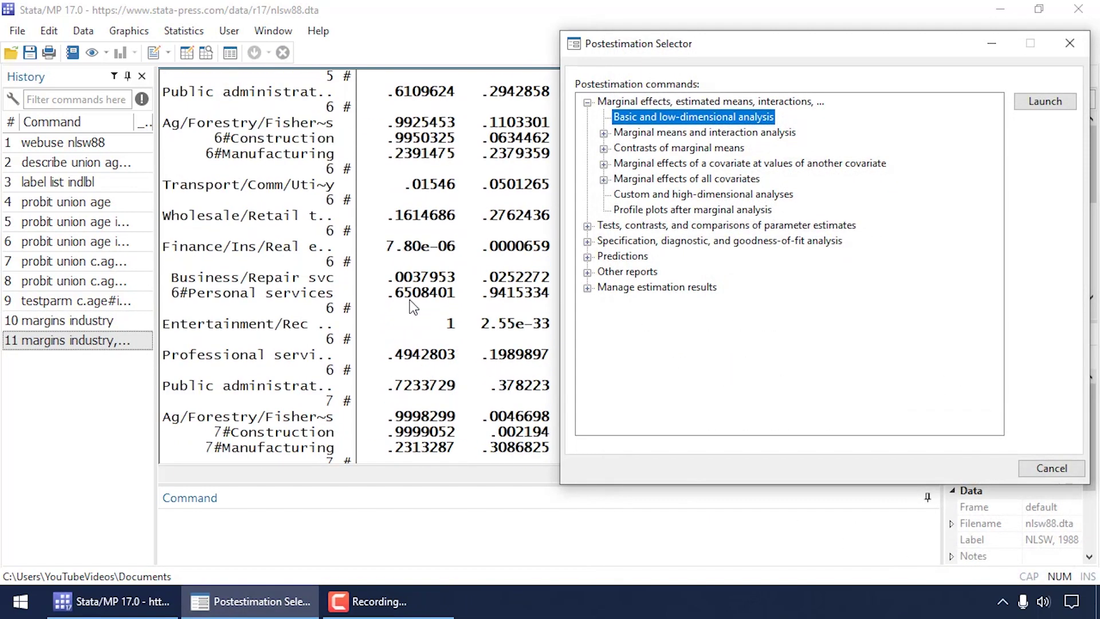
{"action": "scroll", "coordinate": [403, 307], "scroll_direction": "up", "scroll_amount": 15}
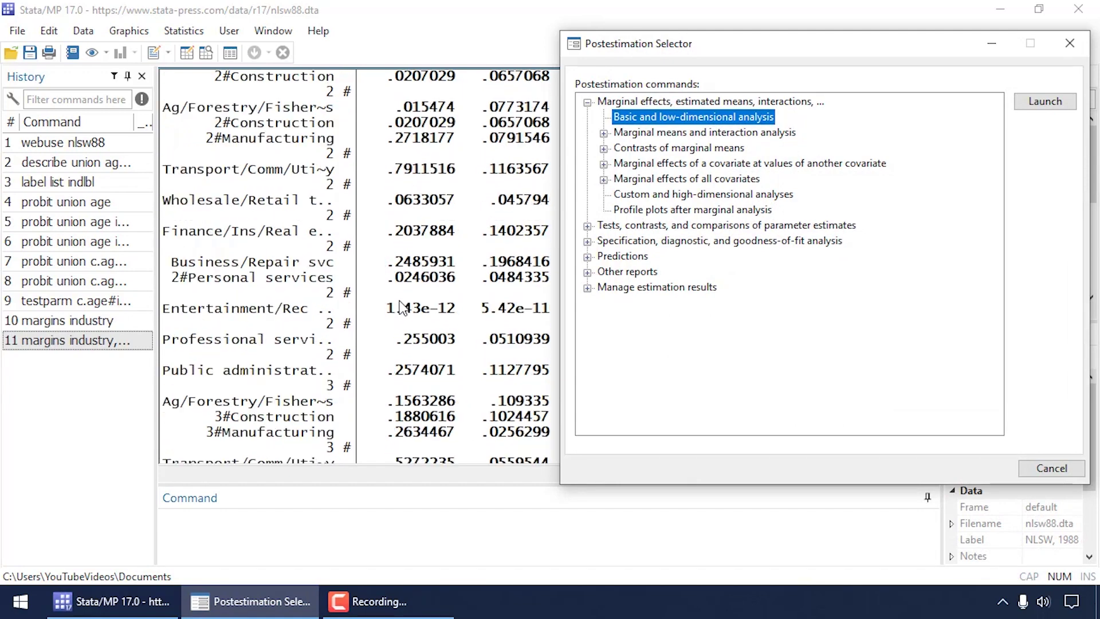
{"action": "scroll", "coordinate": [399, 302], "scroll_direction": "up", "scroll_amount": 1}
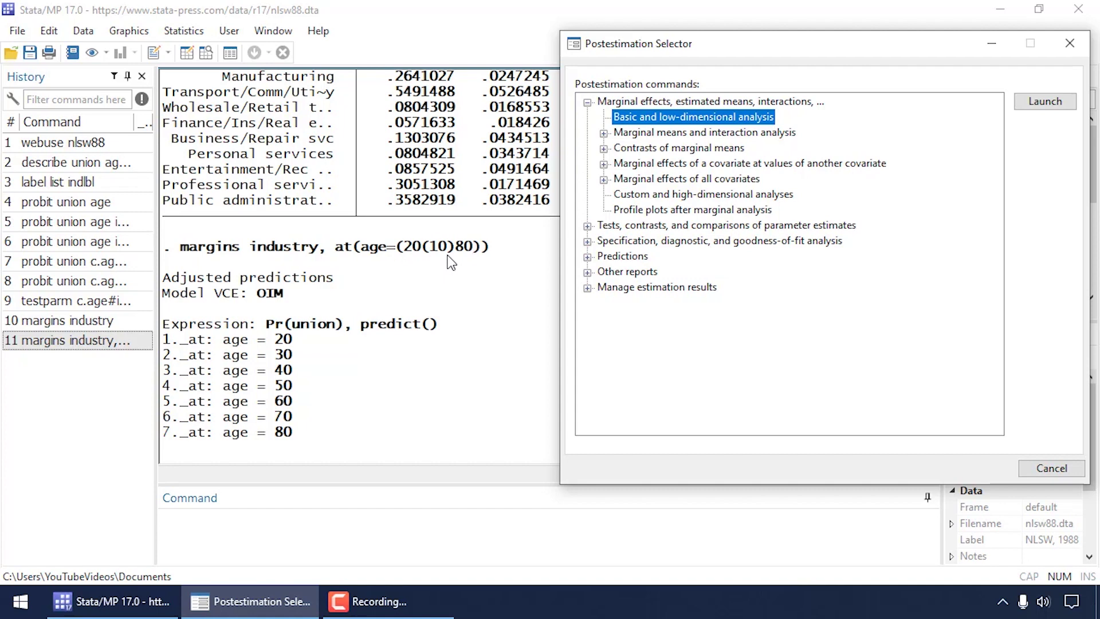
Examine the age values and the adjusted predictions for every age and industry combination through the end of the table
{"action": "scroll", "coordinate": [354, 275], "scroll_direction": "down", "scroll_amount": 2}
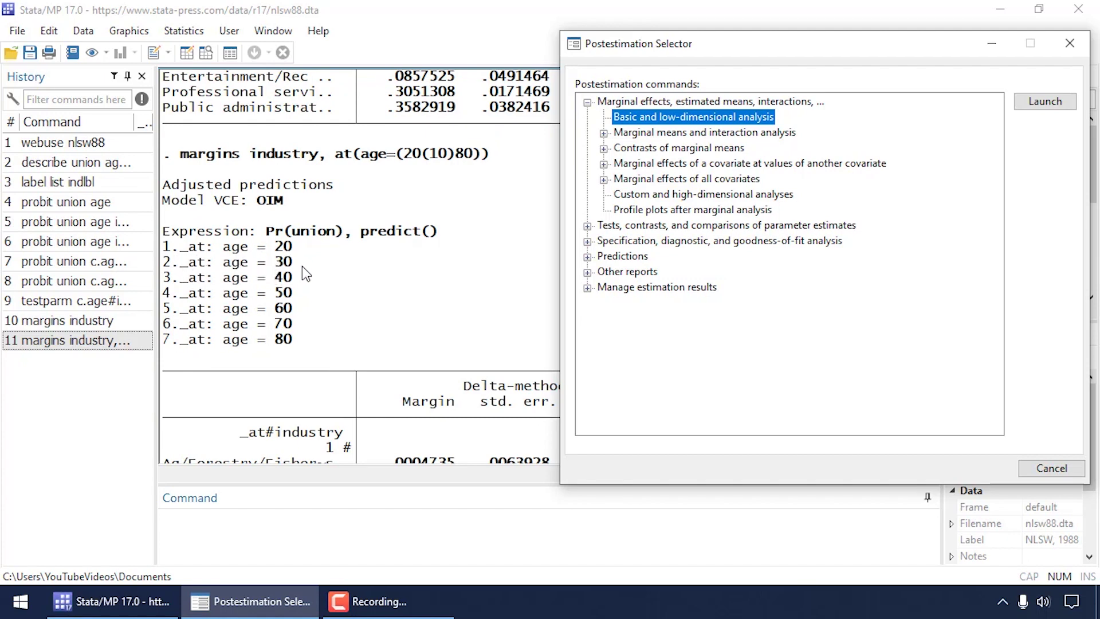
{"action": "scroll", "coordinate": [301, 266], "scroll_direction": "down", "scroll_amount": 6}
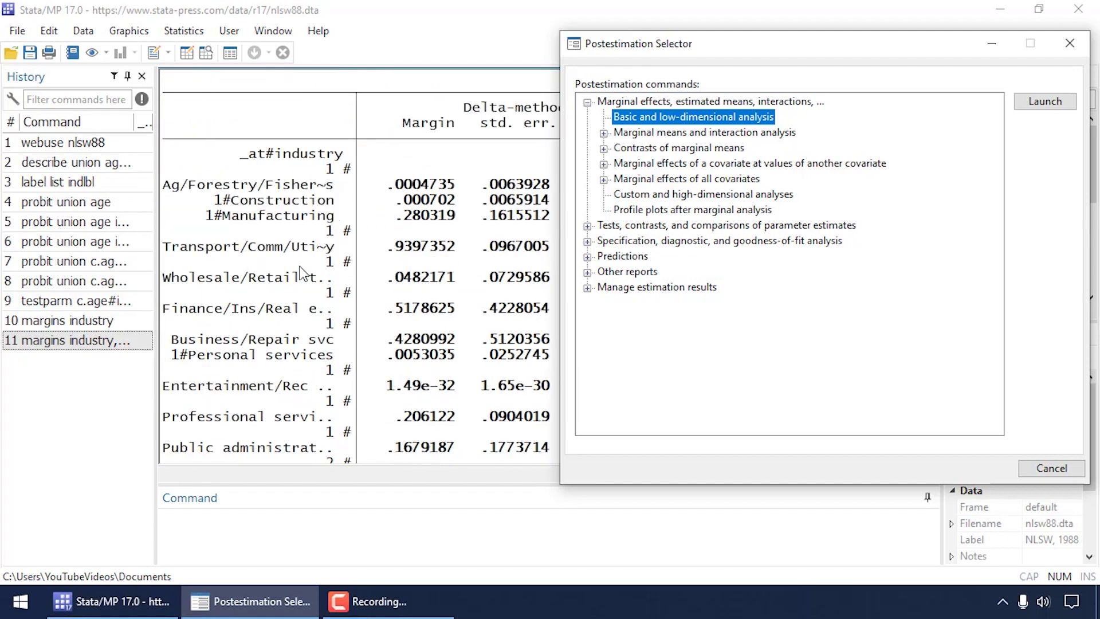
{"action": "scroll", "coordinate": [302, 272], "scroll_direction": "down", "scroll_amount": 1}
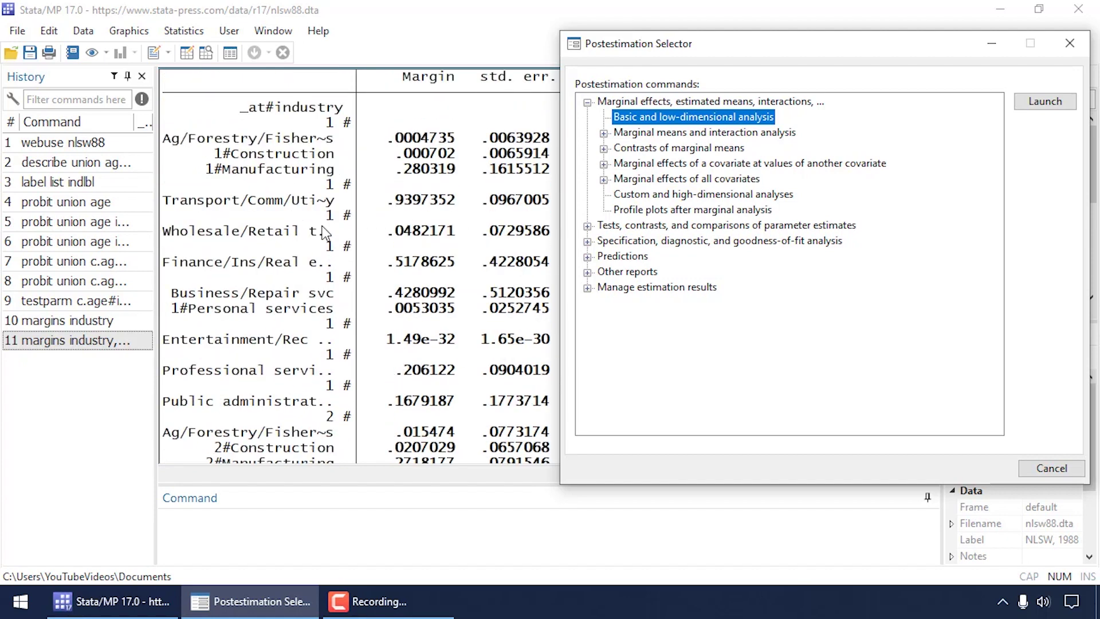
{"action": "scroll", "coordinate": [273, 228], "scroll_direction": "down", "scroll_amount": 1}
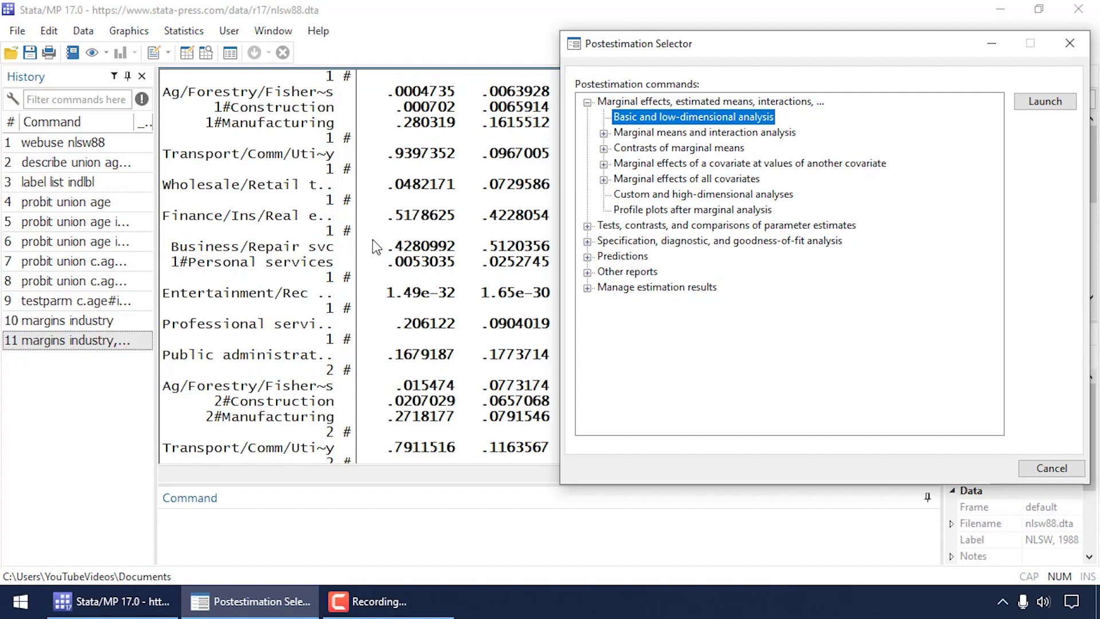
{"action": "scroll", "coordinate": [378, 236], "scroll_direction": "down", "scroll_amount": 12}
{"action": "scroll", "coordinate": [394, 240], "scroll_direction": "down", "scroll_amount": 20}
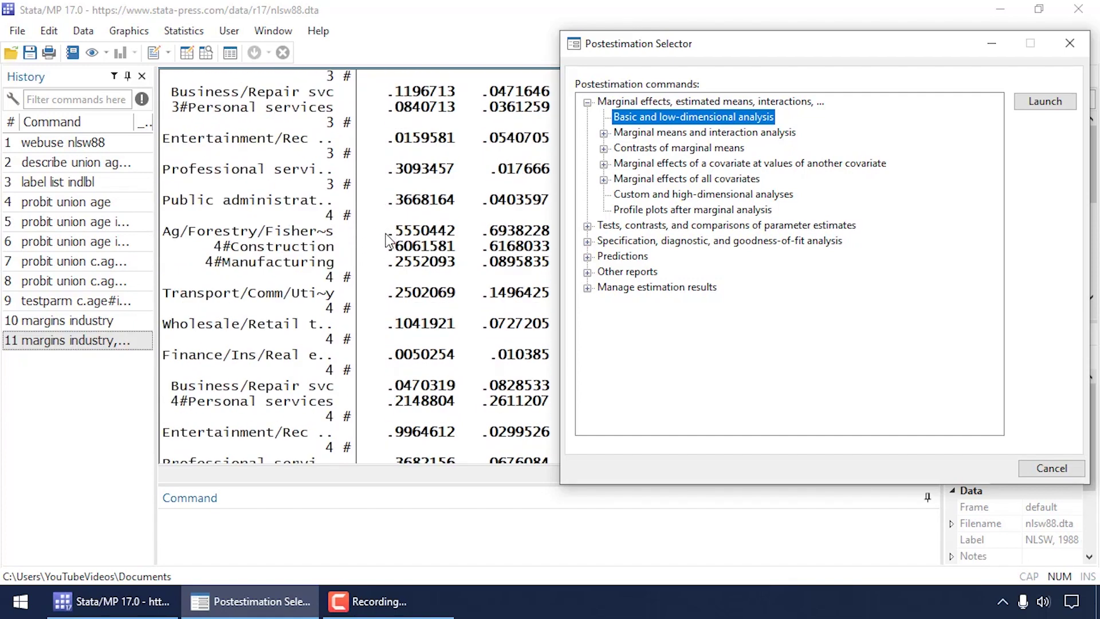
{"action": "scroll", "coordinate": [388, 241], "scroll_direction": "down", "scroll_amount": 3}
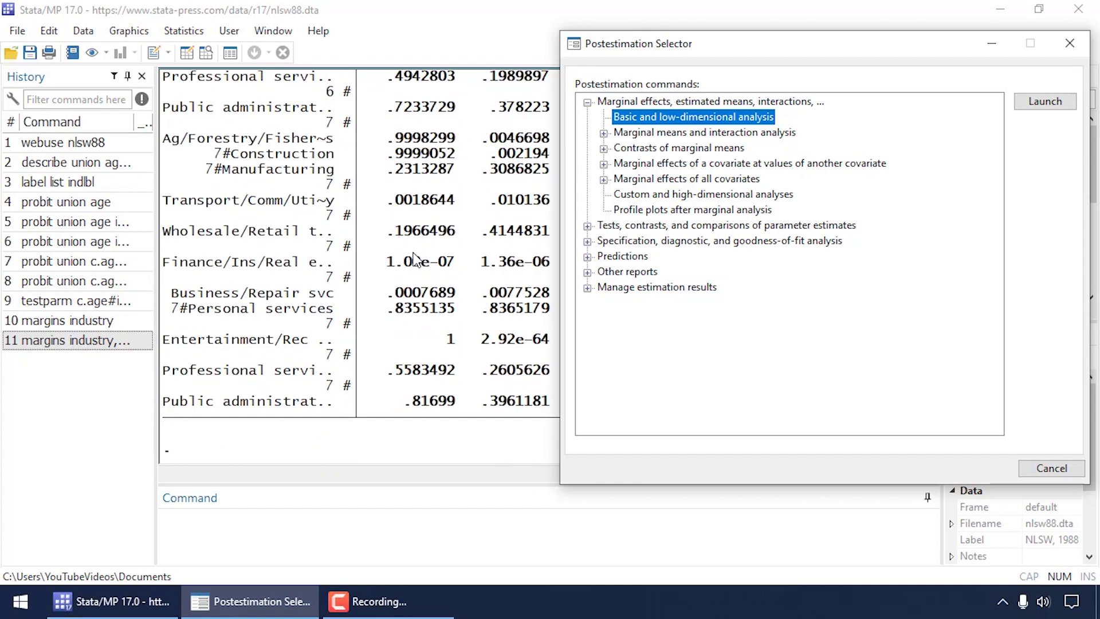
Launch profile plots after marginal analysis and plot the margins with at(age) defining the x axis
{"action": "left_click", "coordinate": [659, 211]}
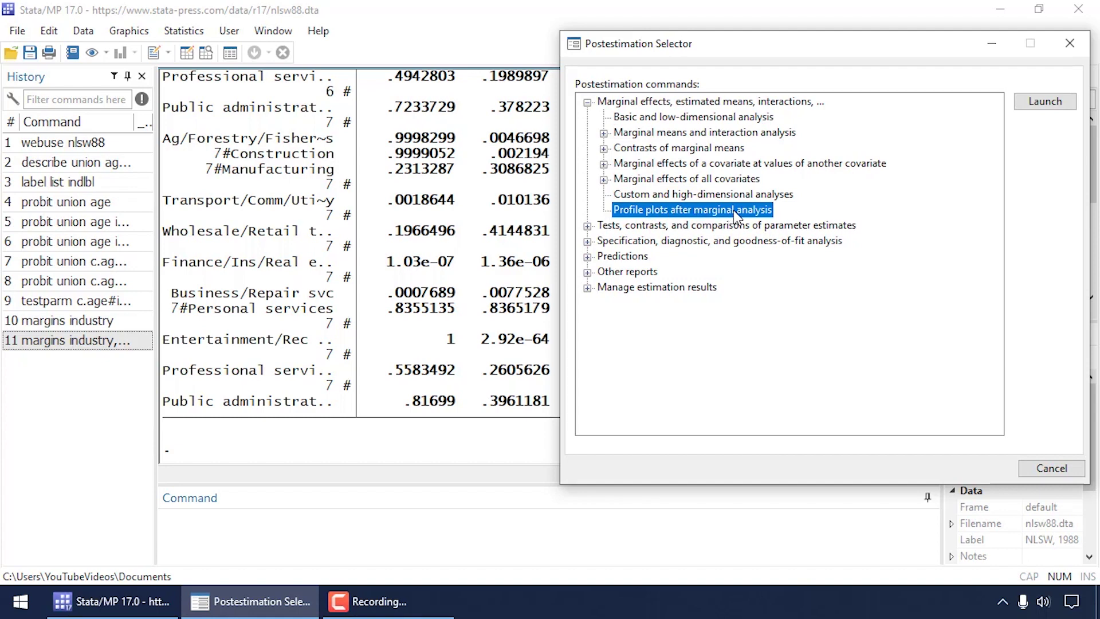
{"action": "left_click", "coordinate": [1025, 105]}
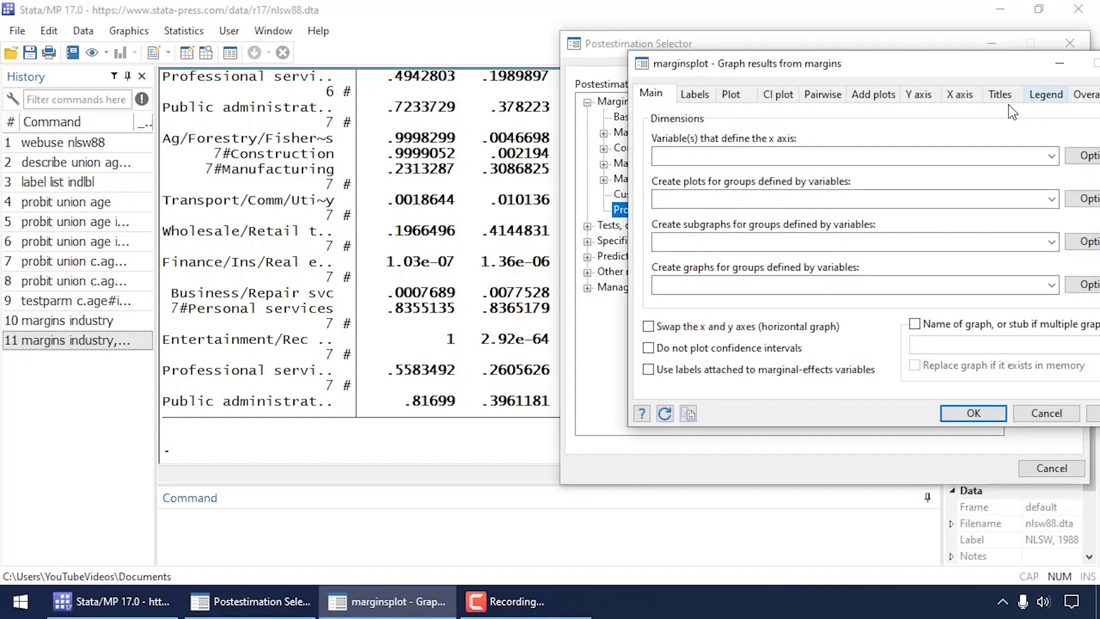
{"action": "left_click_drag", "start_coordinate": [958, 70], "coordinate": [888, 47]}
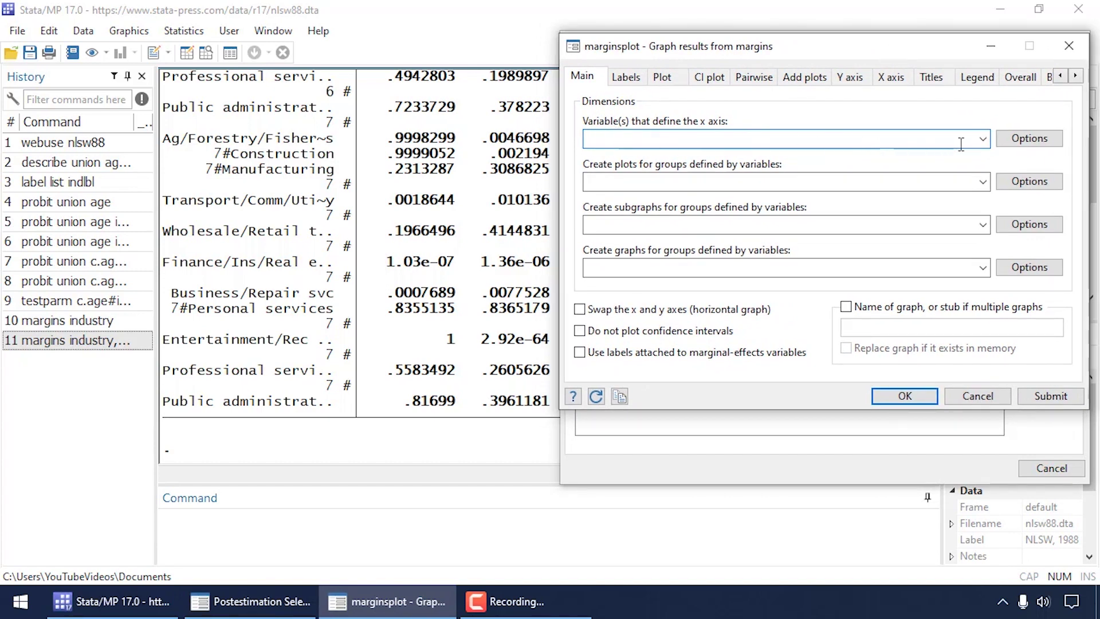
{"action": "left_click", "coordinate": [984, 138]}
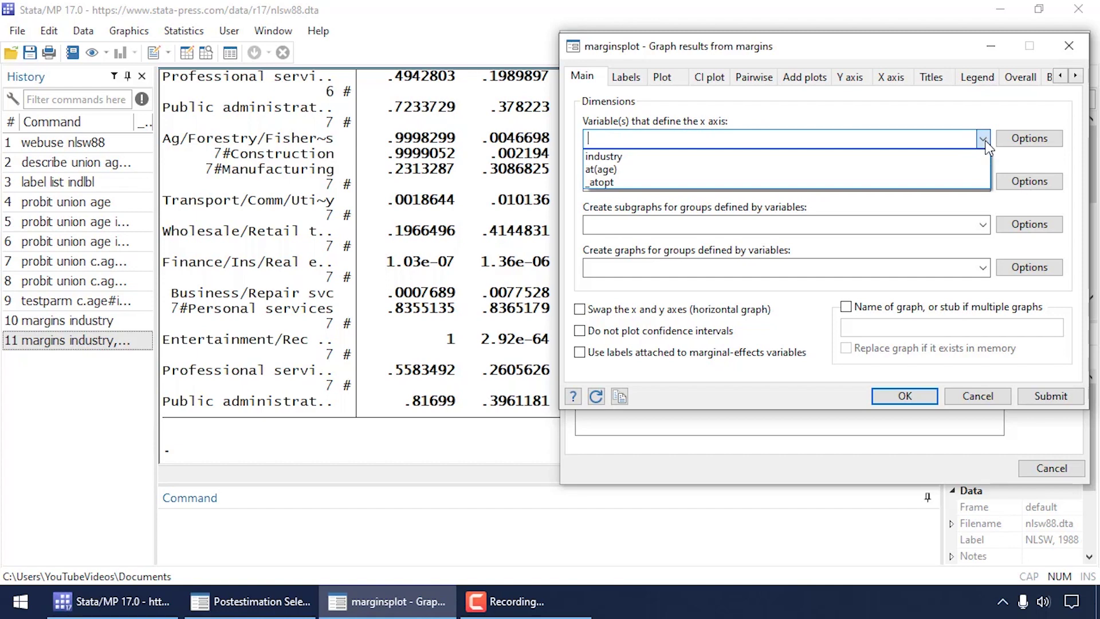
{"action": "left_click", "coordinate": [841, 172]}
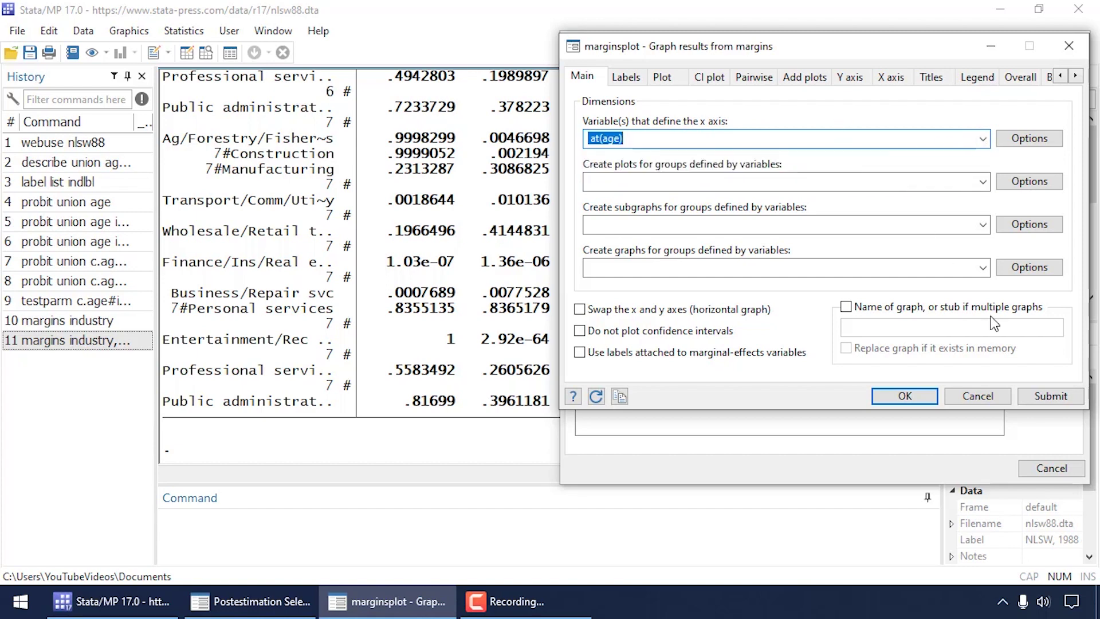
{"action": "left_click", "coordinate": [1054, 396]}
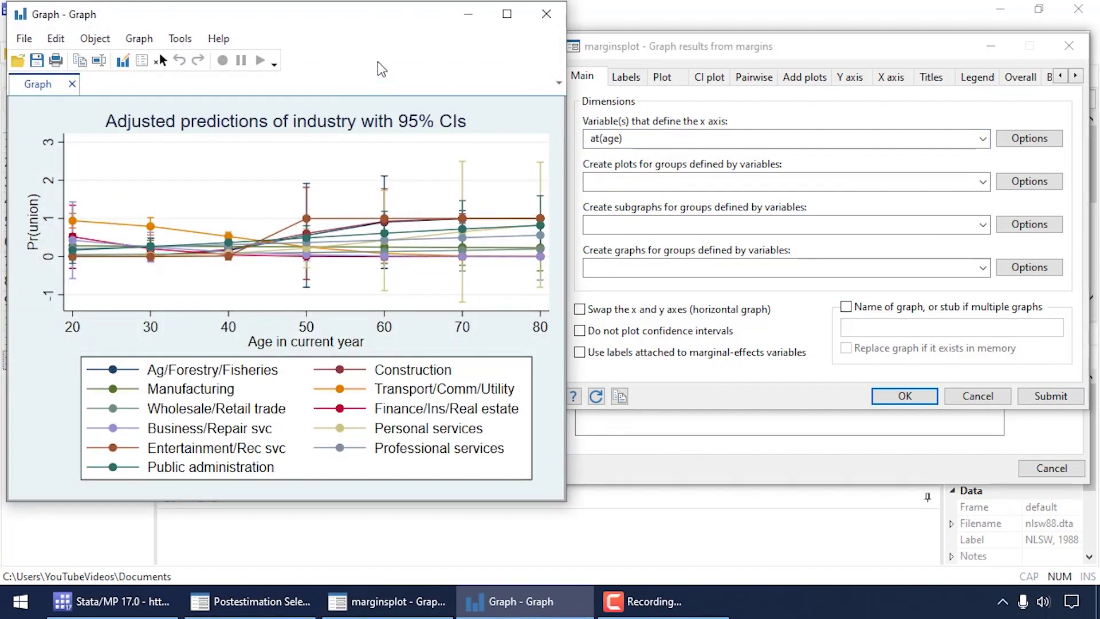
{"action": "left_click_drag", "start_coordinate": [375, 16], "coordinate": [376, 18]}
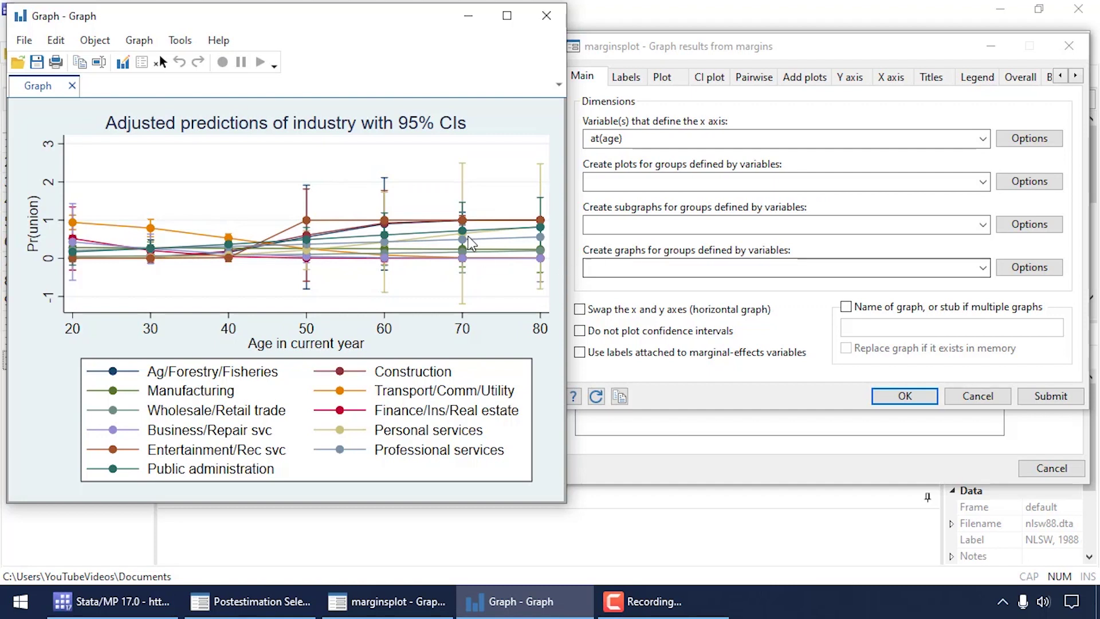
Plot the margins again with separate subgraphs for groups defined by industry
{"action": "left_click", "coordinate": [984, 225]}
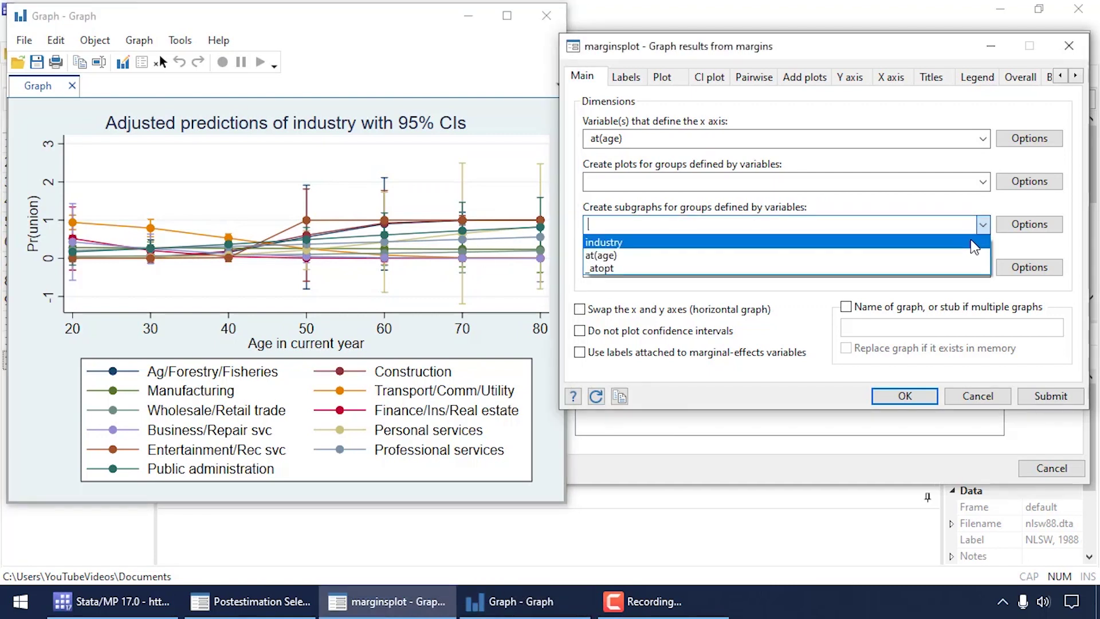
{"action": "left_click", "coordinate": [971, 240]}
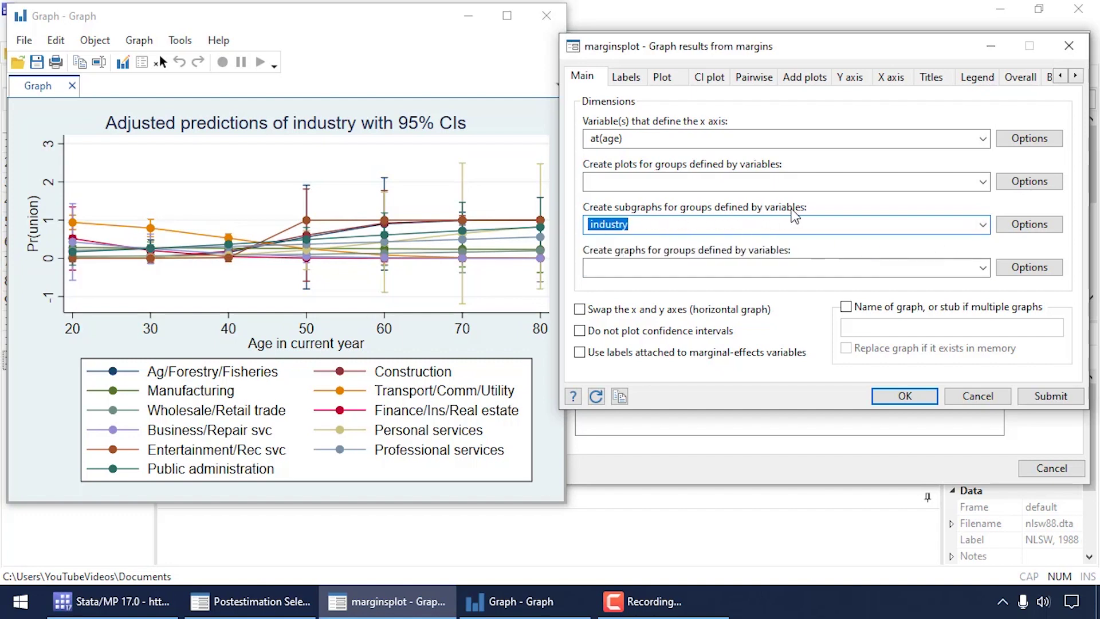
{"action": "left_click", "coordinate": [1061, 398]}
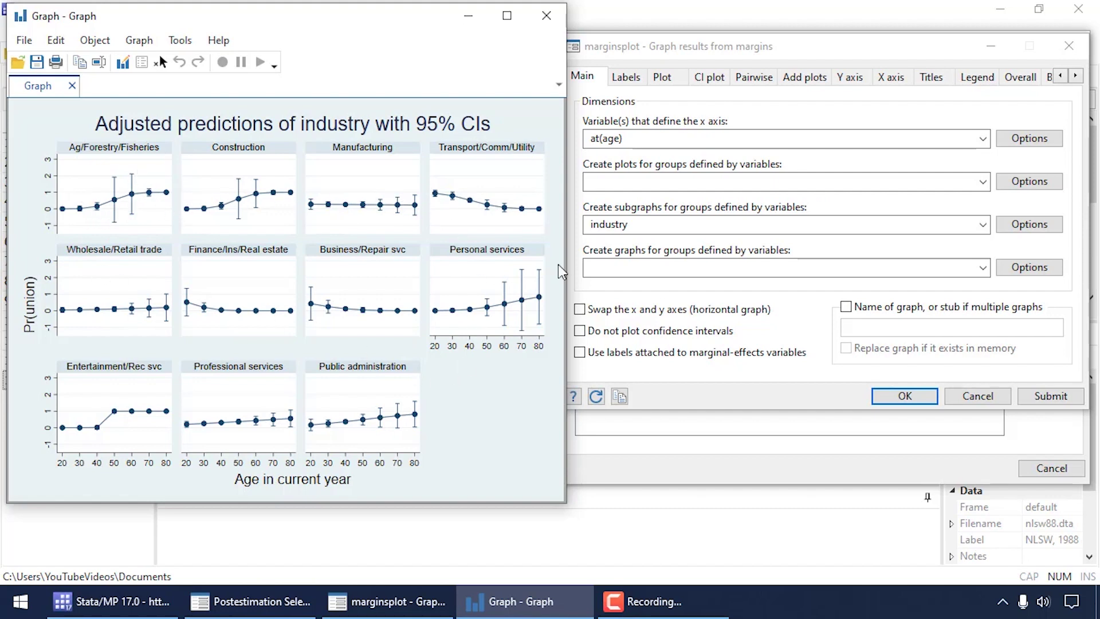
Clear the subgraph grouping variable and create separate graphs for groups defined by industry instead
{"action": "left_click", "coordinate": [640, 225]}
{"action": "double_click", "coordinate": [640, 224]}
{"action": "key", "text": "Delete"}
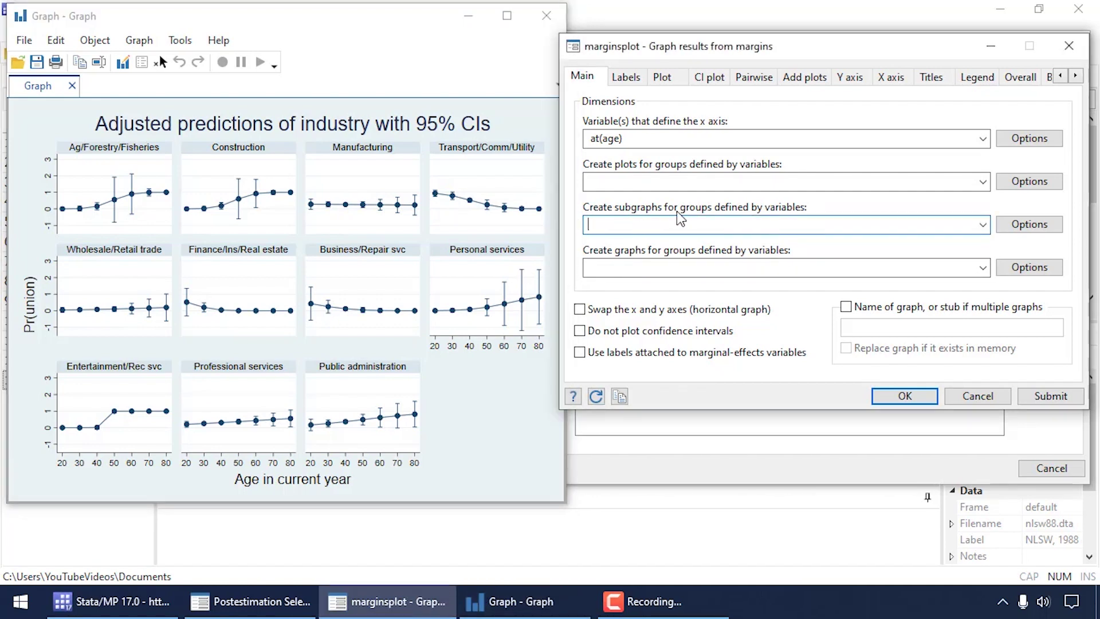
{"action": "left_click", "coordinate": [983, 268]}
{"action": "left_click", "coordinate": [685, 284]}
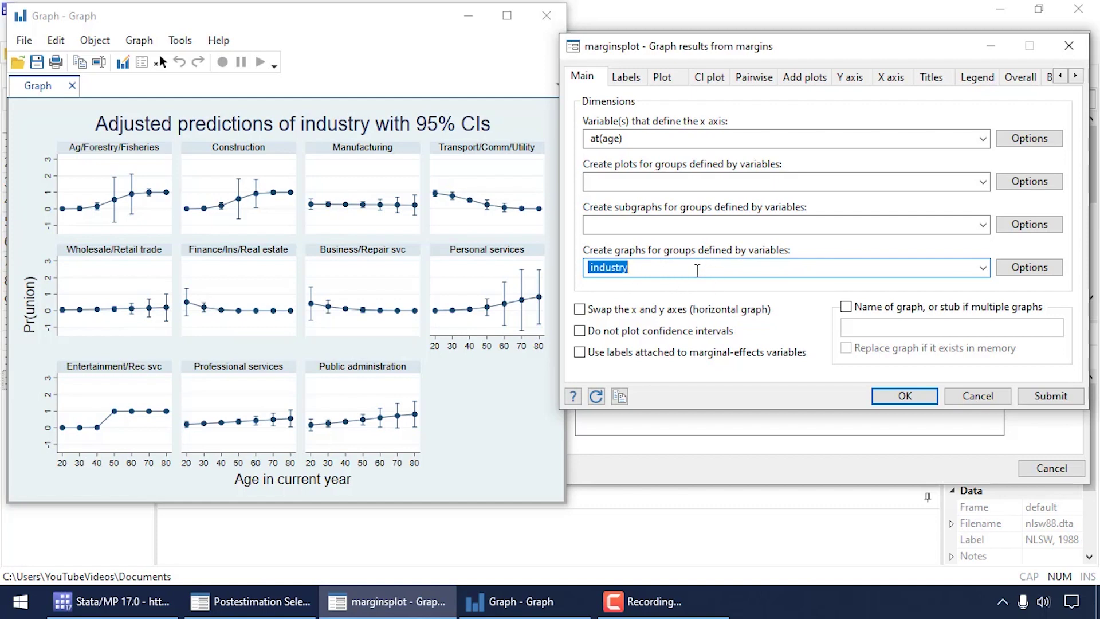
{"action": "left_click", "coordinate": [1067, 399]}
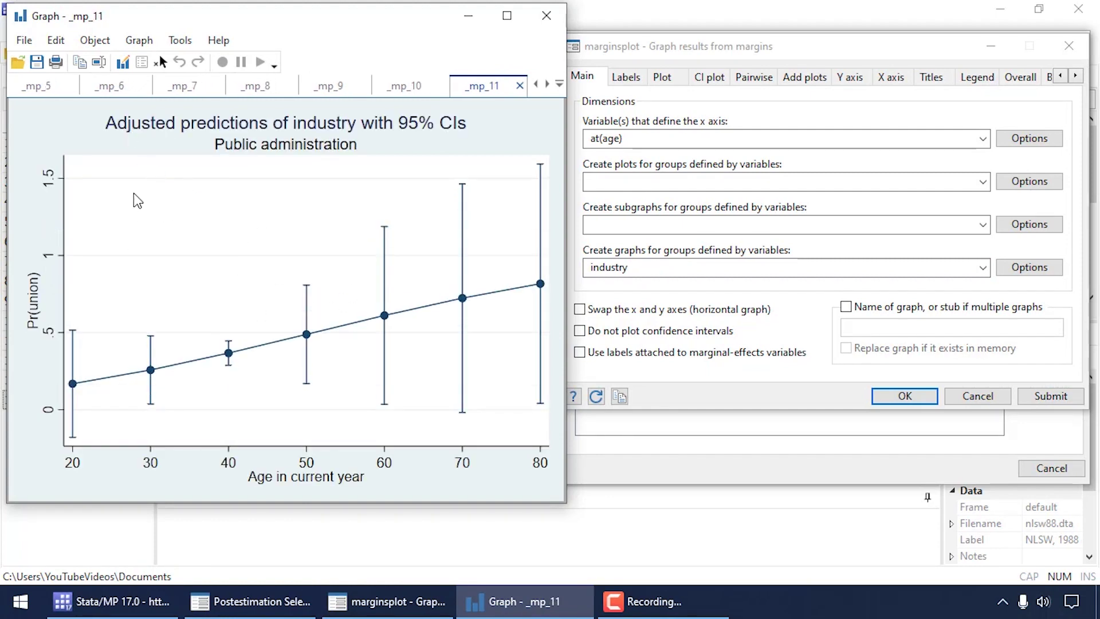
Look through the individual industry graphs from _mp_6 to _mp_11, comparing predictions and confidence intervals across age
{"action": "left_click", "coordinate": [112, 88]}
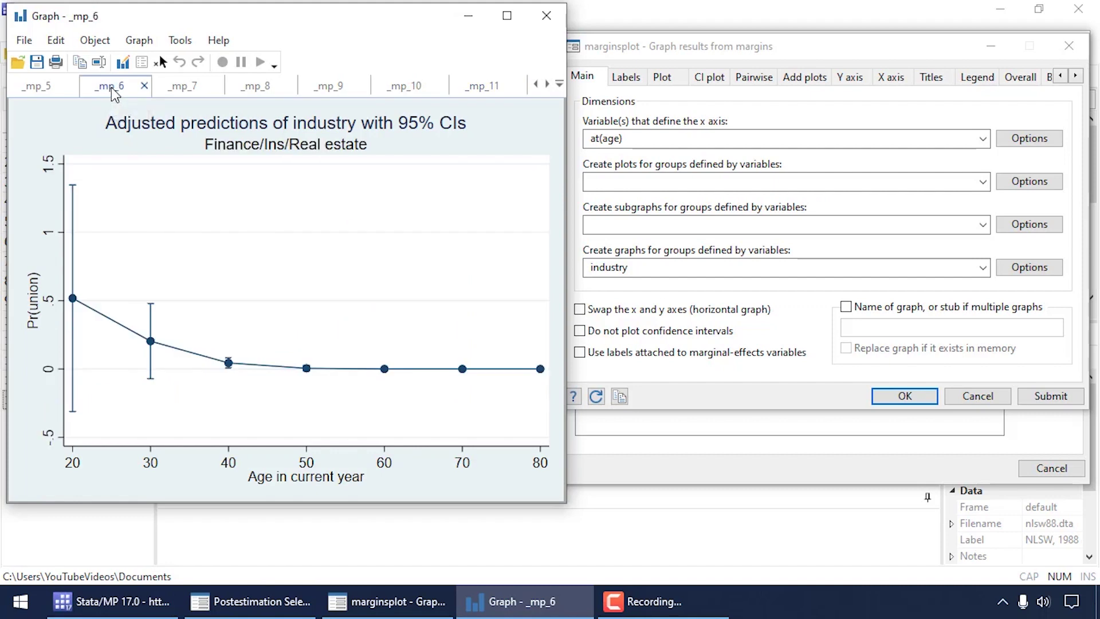
{"action": "left_click", "coordinate": [183, 88]}
{"action": "left_click", "coordinate": [256, 87]}
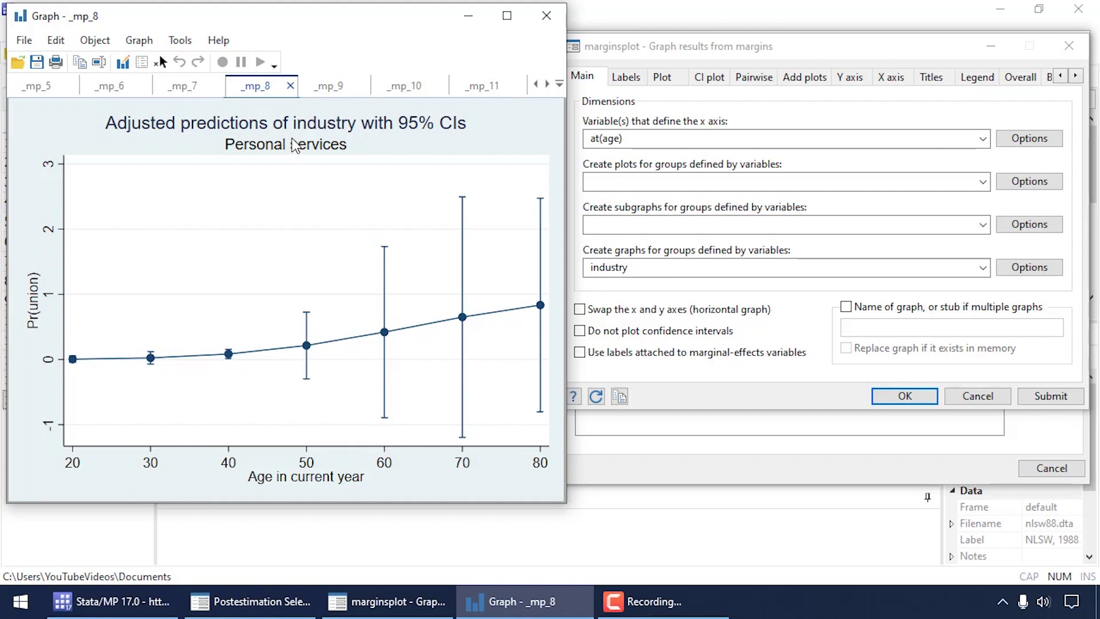
{"action": "left_click", "coordinate": [333, 87]}
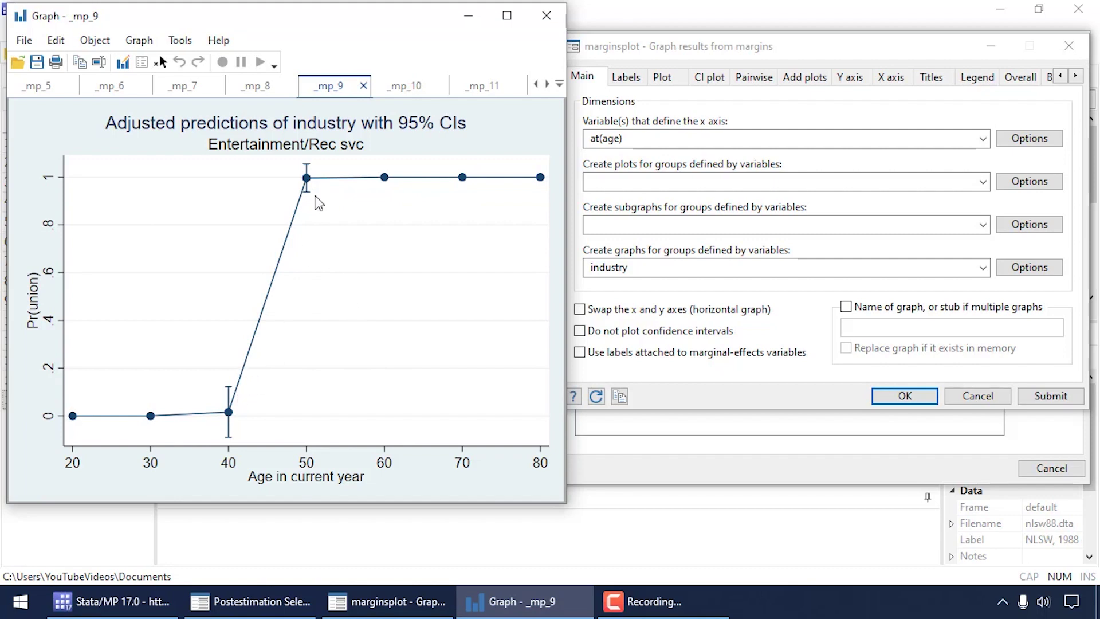
{"action": "left_click", "coordinate": [404, 87]}
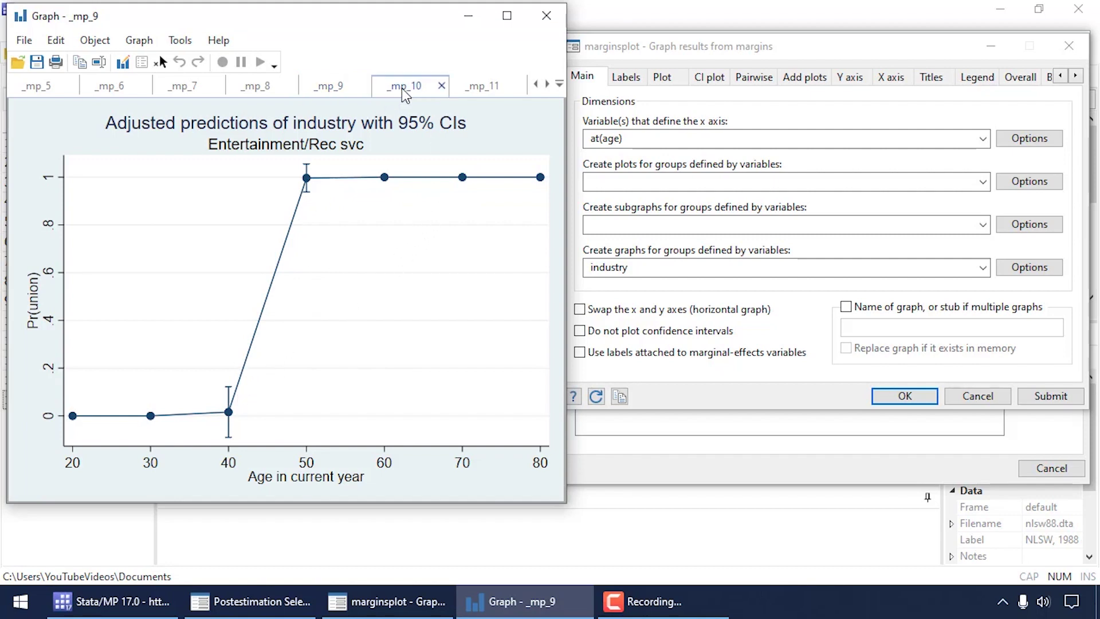
{"action": "left_click", "coordinate": [481, 89]}
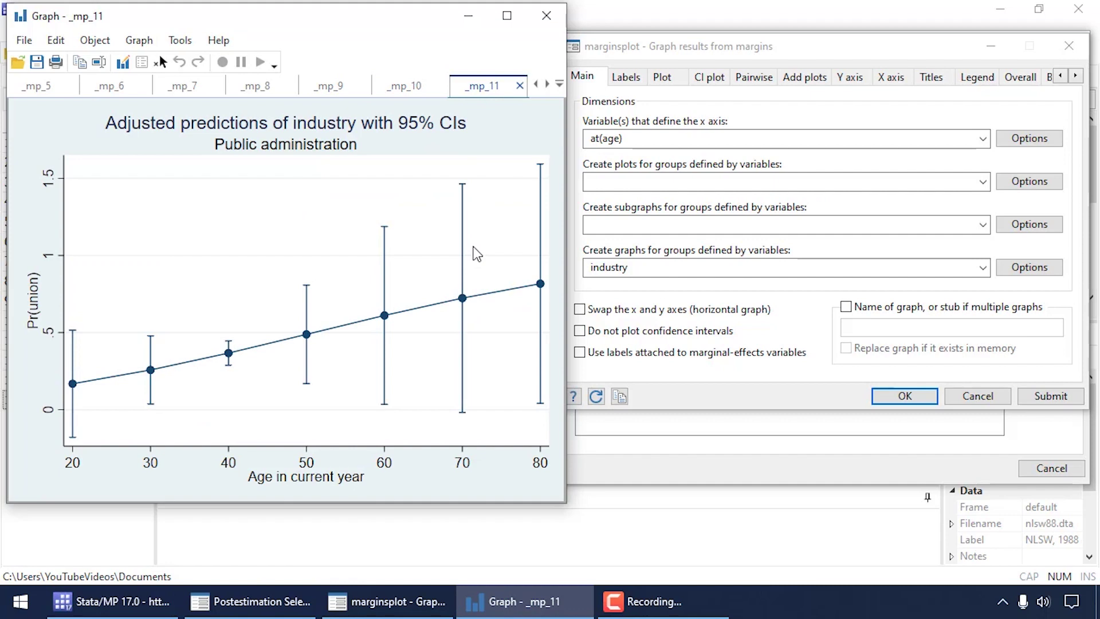
Close the graph window, the marginsplot dialog and the Postestimation Selector
{"action": "left_click", "coordinate": [547, 21]}
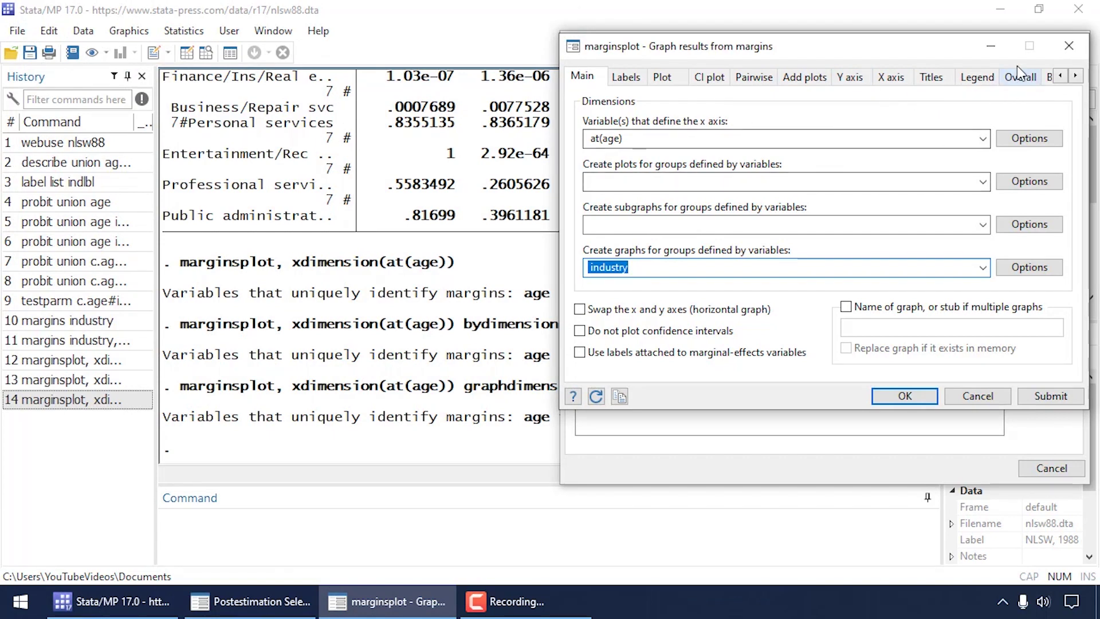
{"action": "left_click", "coordinate": [1069, 49]}
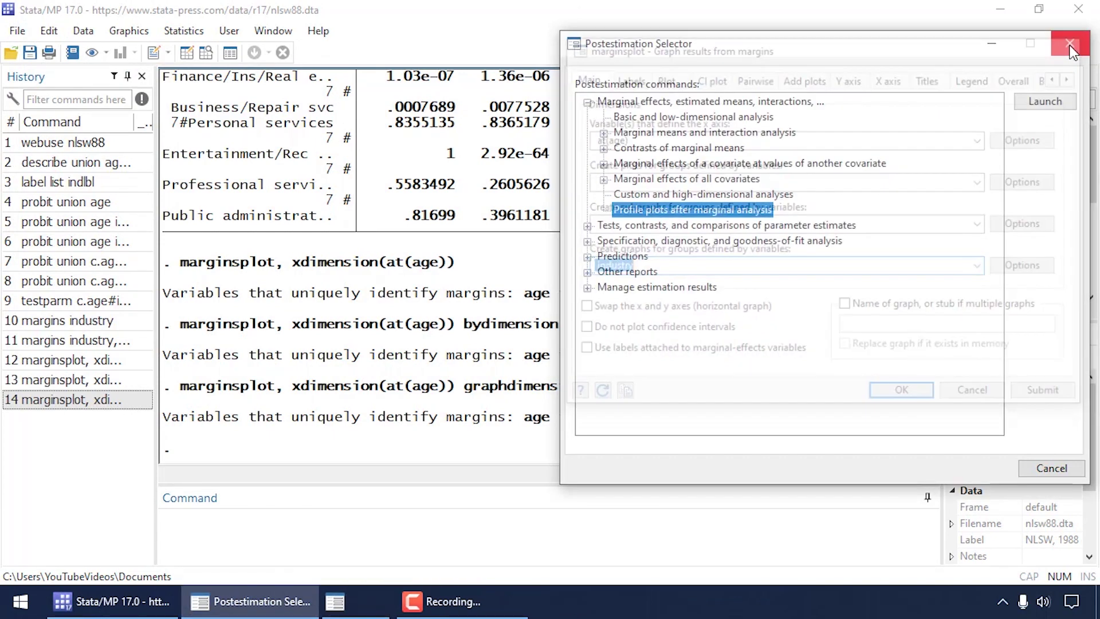
{"action": "left_click", "coordinate": [1077, 49]}
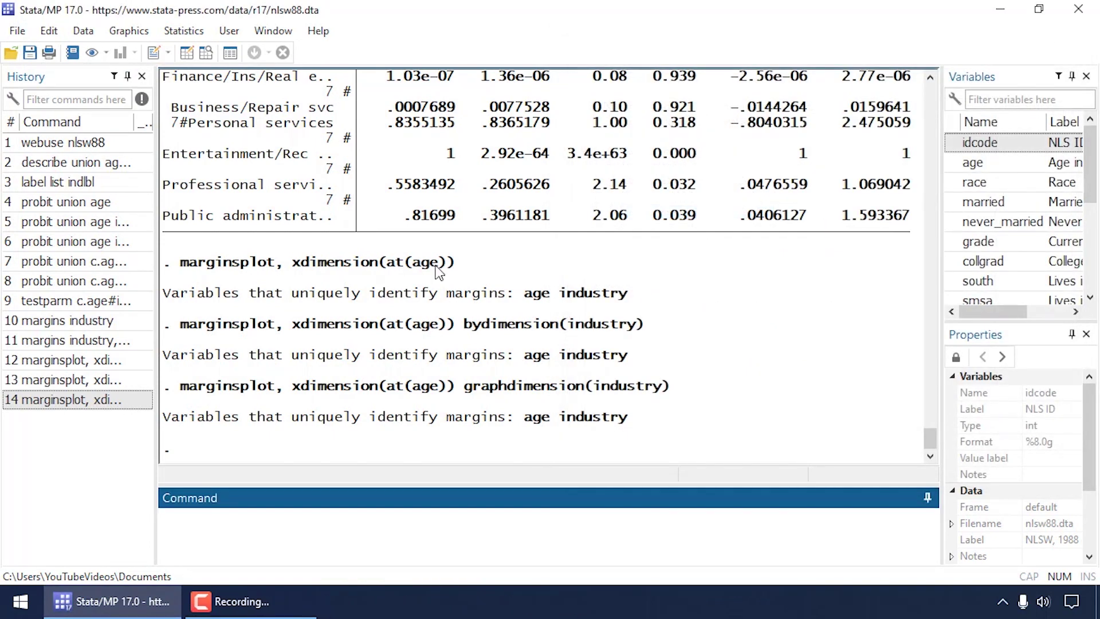
Select all commands in the history and send them to the Do-file Editor
{"action": "right_click", "coordinate": [43, 223]}
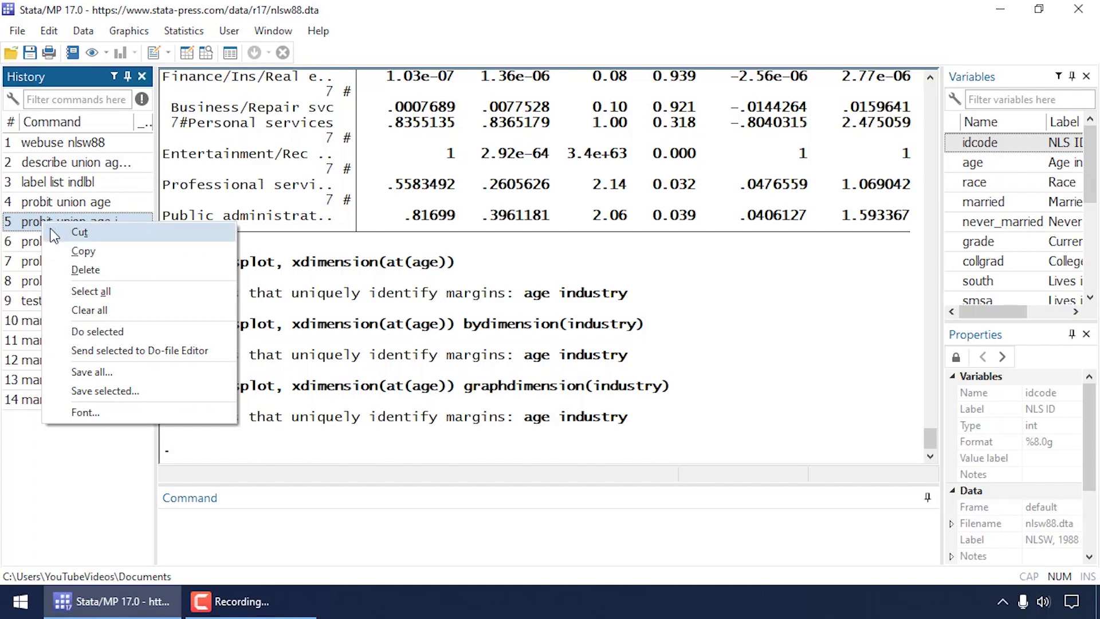
{"action": "left_click", "coordinate": [56, 293]}
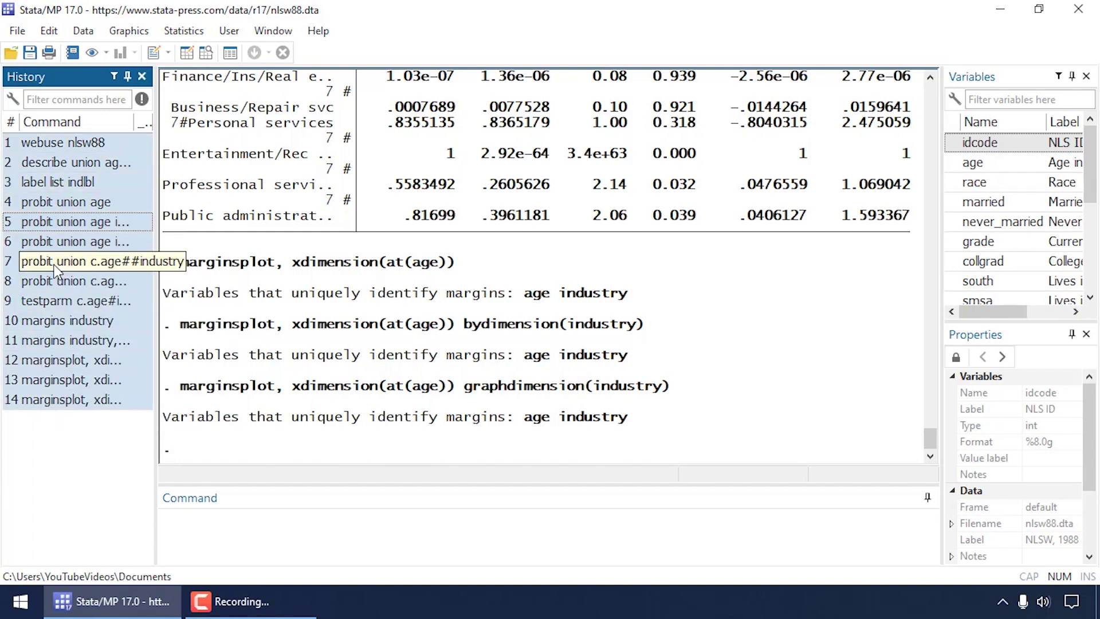
{"action": "right_click", "coordinate": [54, 266]}
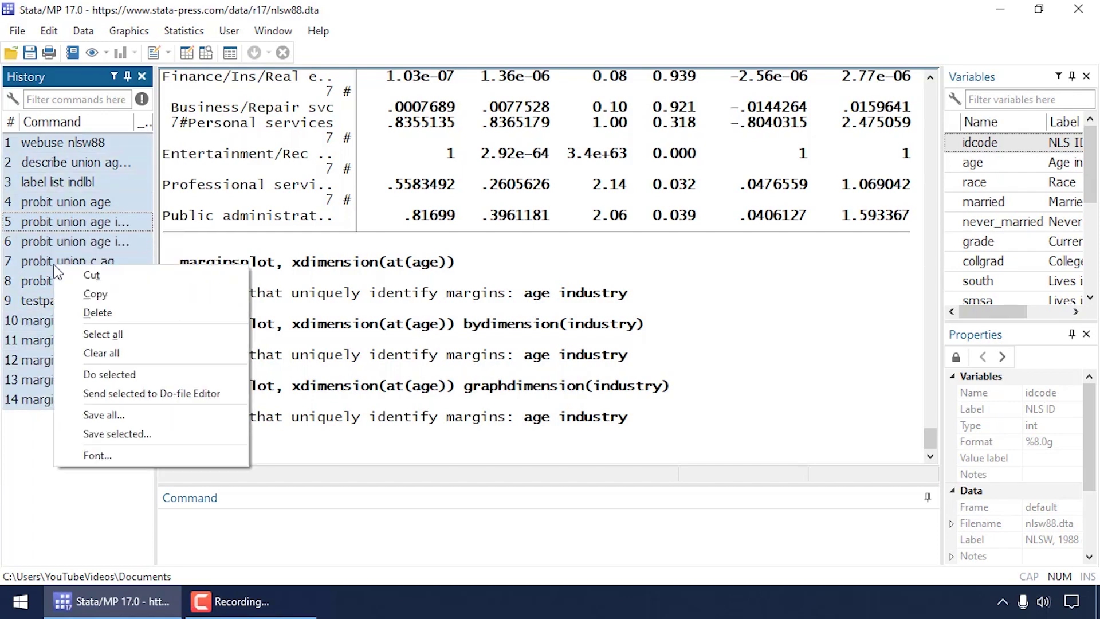
{"action": "left_click", "coordinate": [80, 395]}
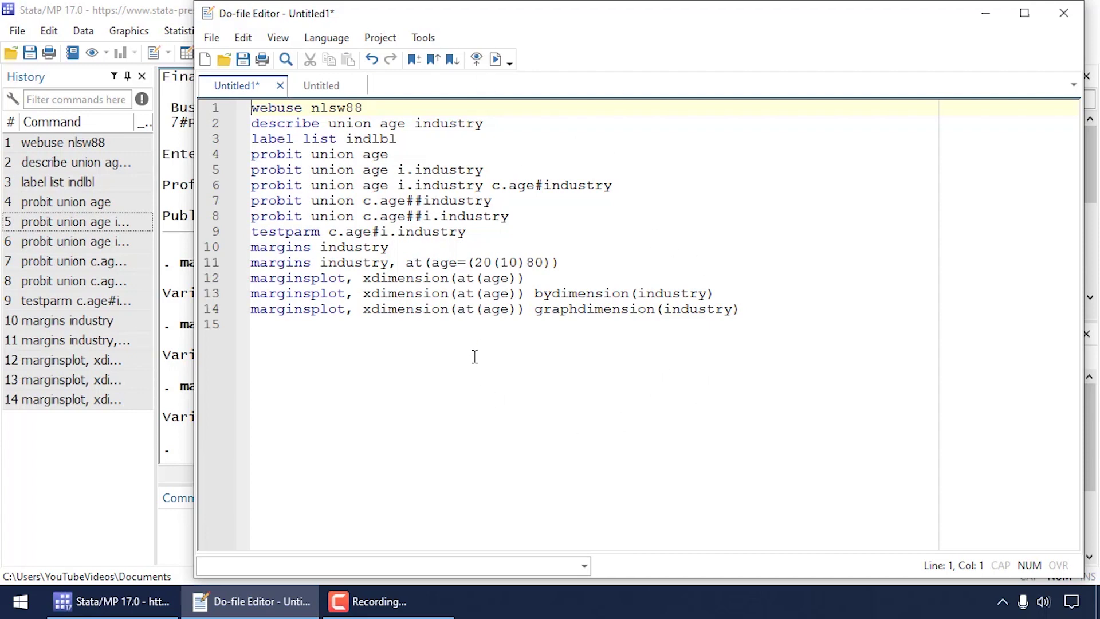
Review the options of the margins and marginsplot commands in lines 11 to 14 of the do-file
{"action": "left_click_drag", "start_coordinate": [364, 295], "coordinate": [715, 294]}
{"action": "left_click", "coordinate": [619, 278]}
{"action": "left_click_drag", "start_coordinate": [407, 263], "coordinate": [570, 262]}
{"action": "left_click", "coordinate": [599, 263]}
{"action": "left_click", "coordinate": [777, 312]}
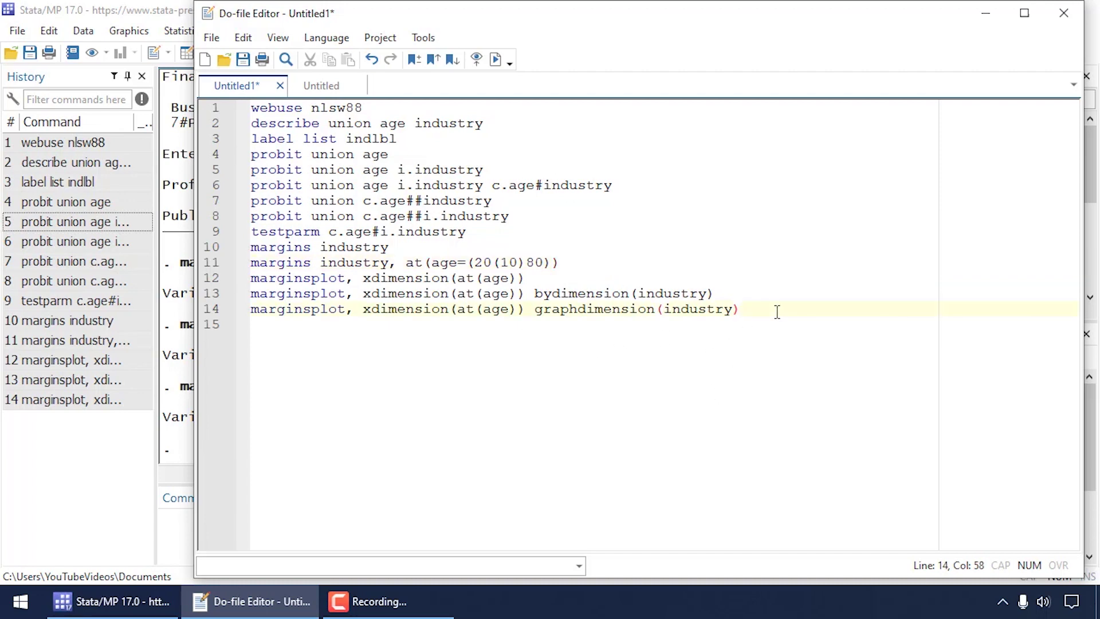